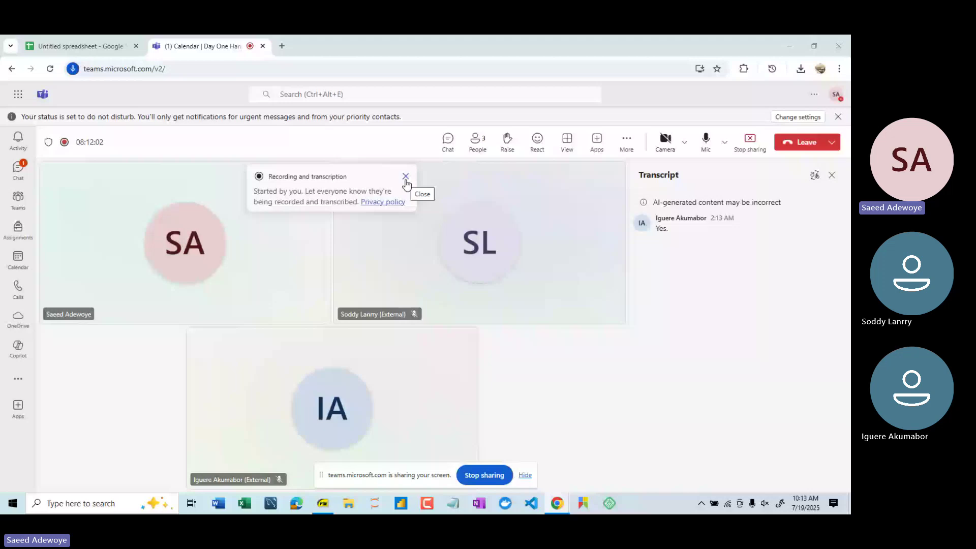
- Switch to the day_brief_1.pdf brief and review Task 2 on data cleaning in Google Sheets
click(323, 503)
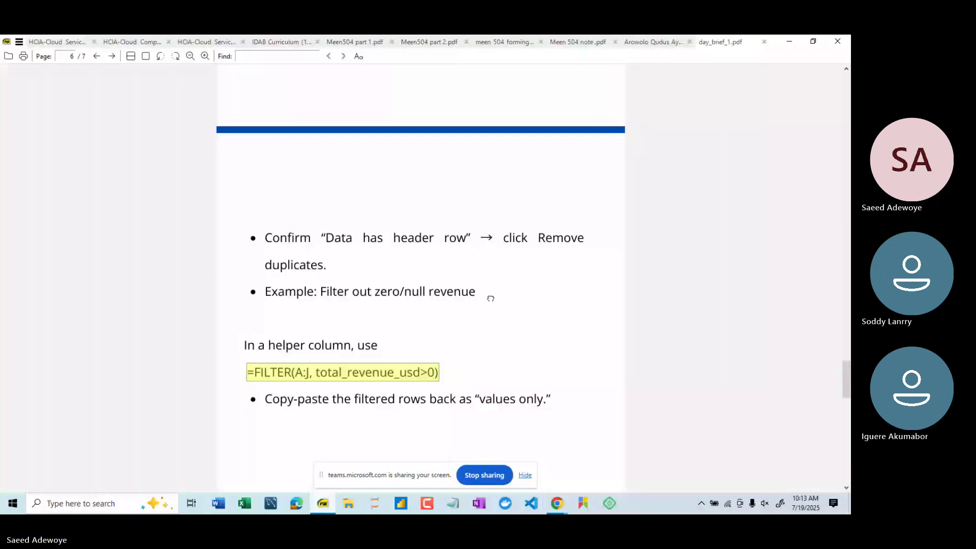
scroll(491, 299, up, 6)
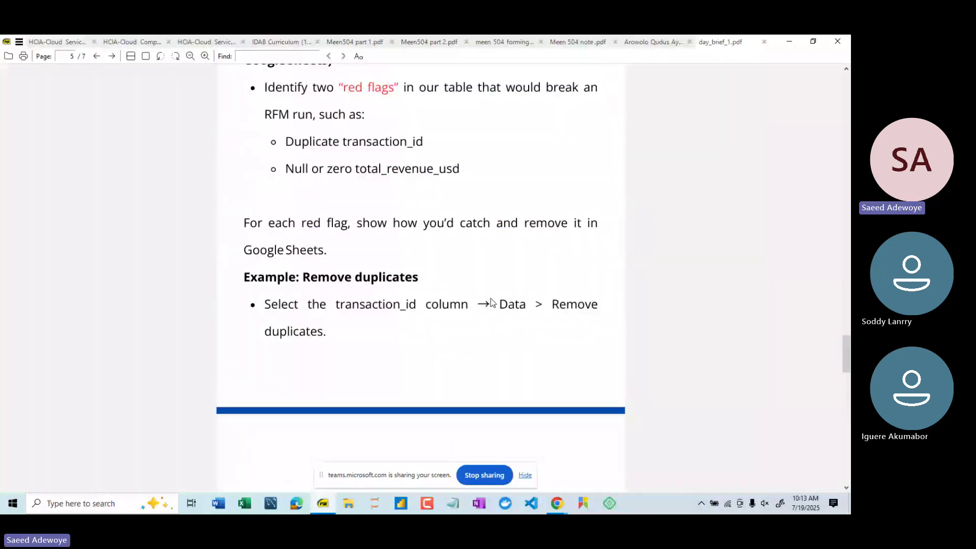
scroll(491, 302, up, 1)
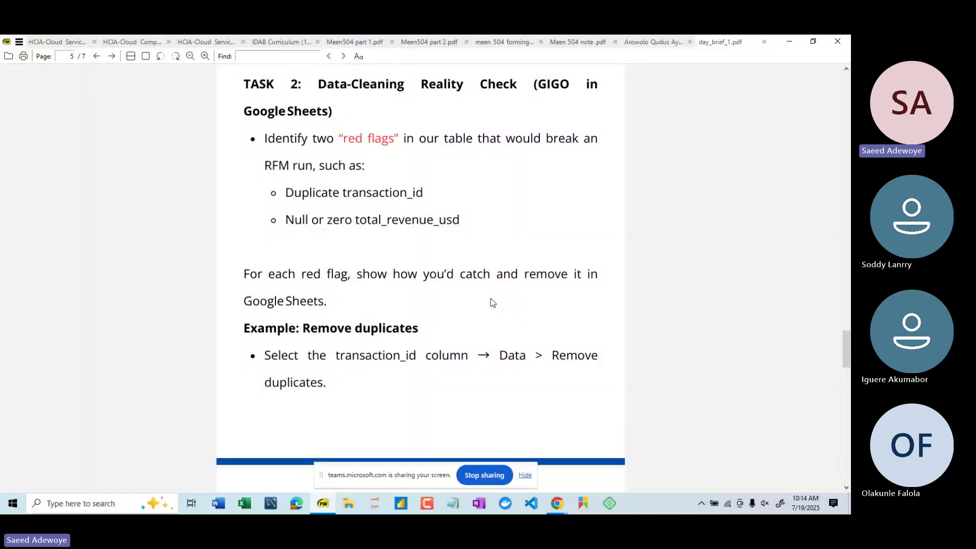
- Switch to the untitled Google Sheets spreadsheet and import transactions_2017.csv from Downloads, replacing the spreadsheet and detecting the separator automatically
click(561, 509)
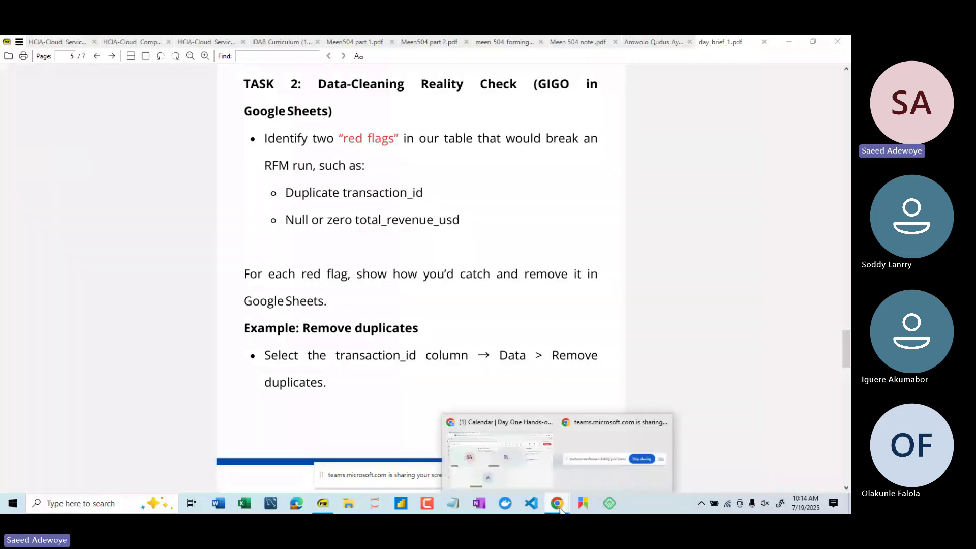
click(498, 453)
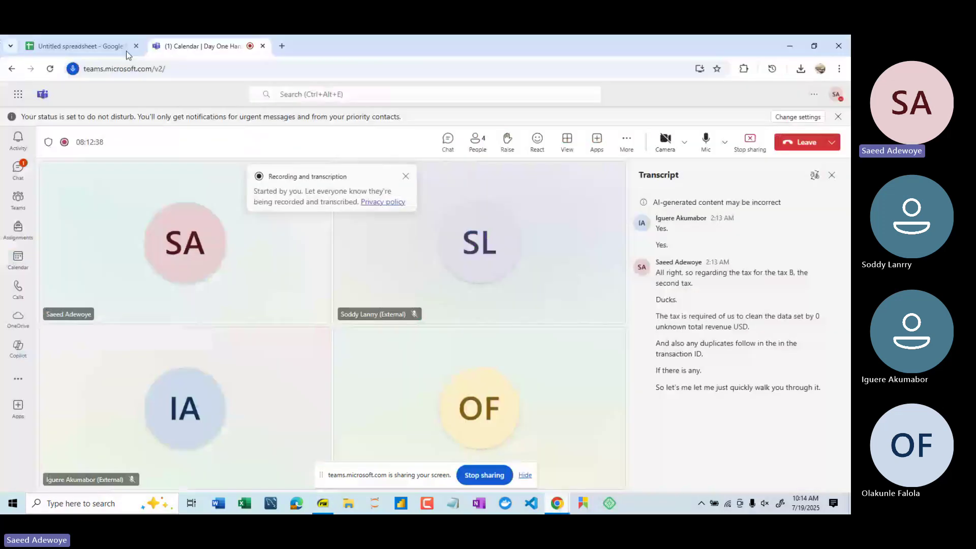
click(81, 43)
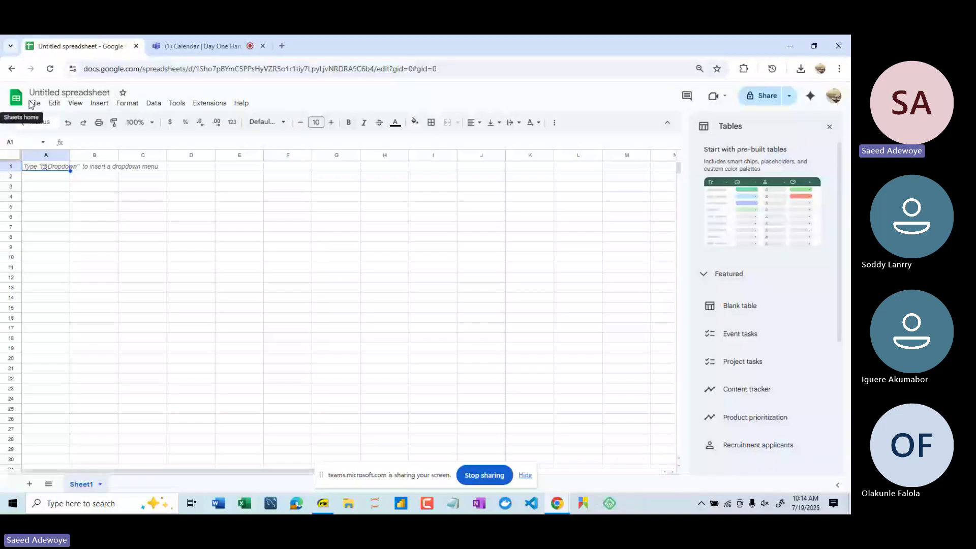
click(34, 103)
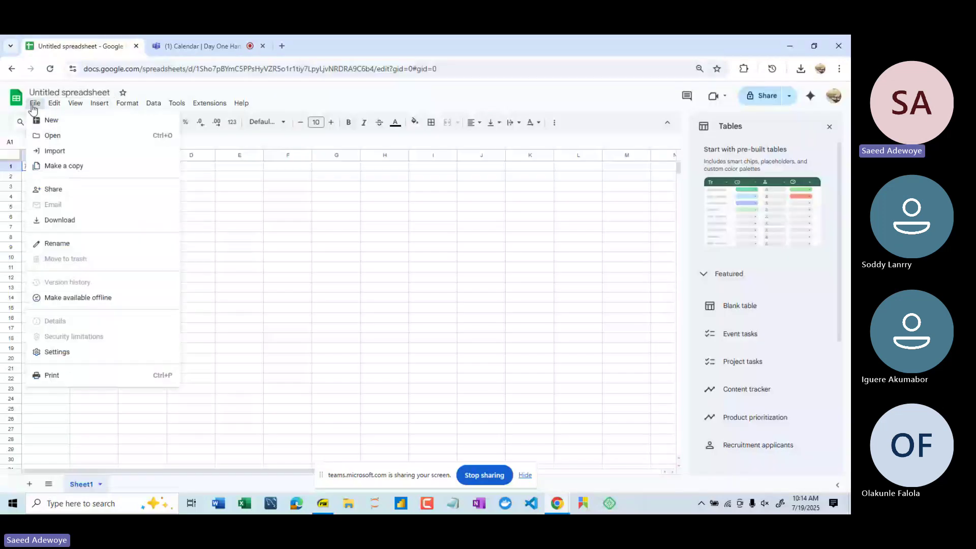
click(60, 154)
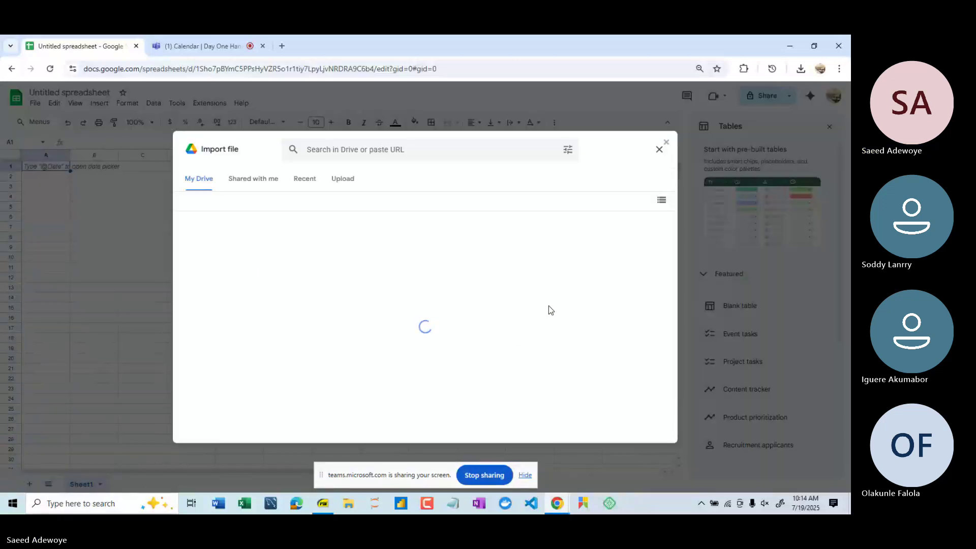
click(344, 179)
click(420, 355)
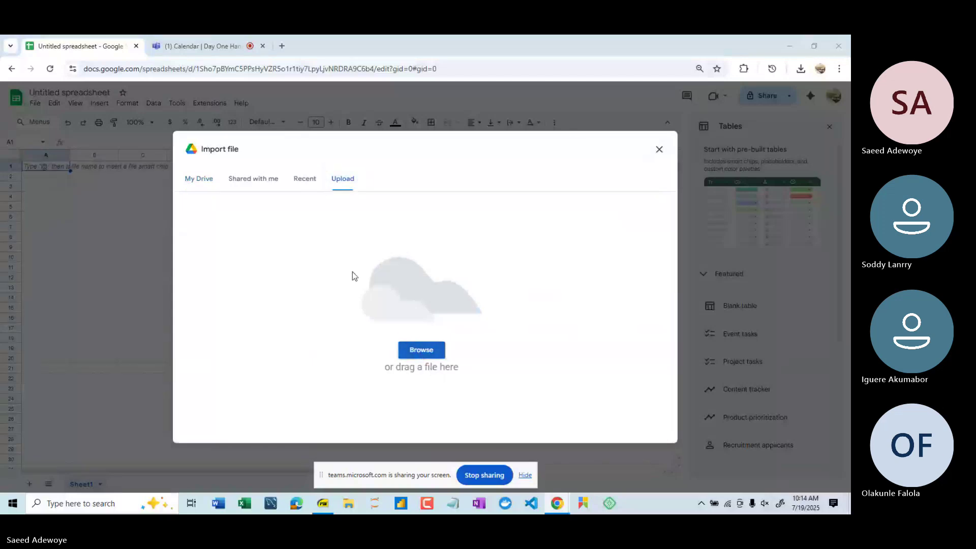
click(130, 133)
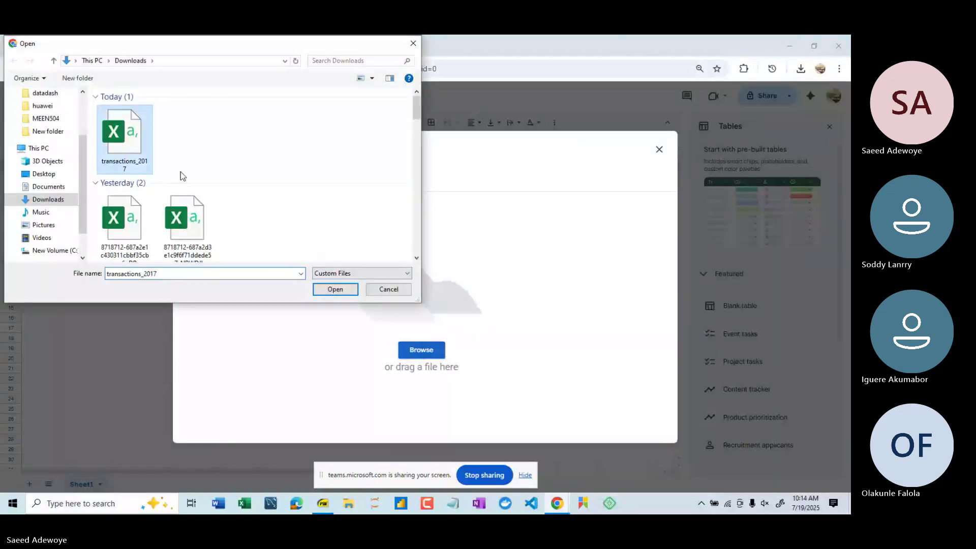
click(335, 289)
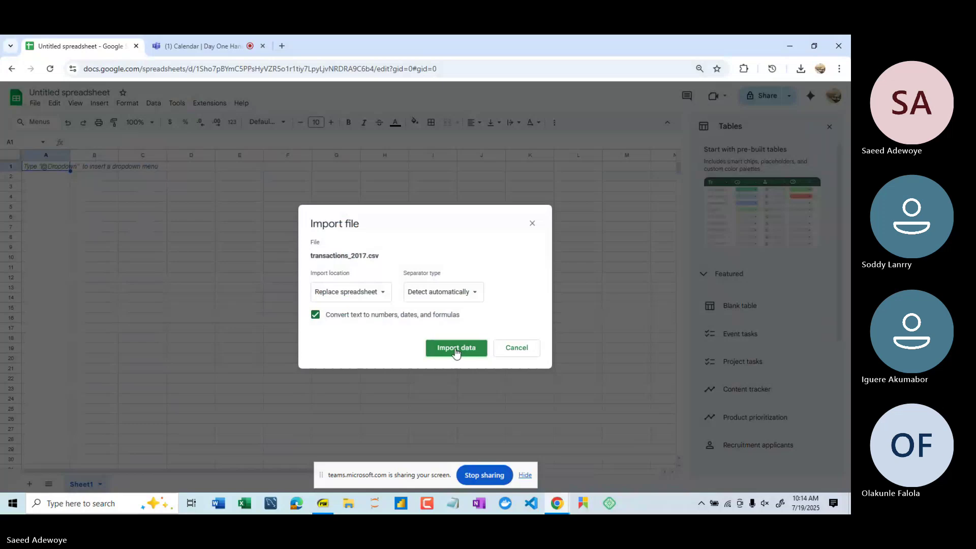
click(455, 350)
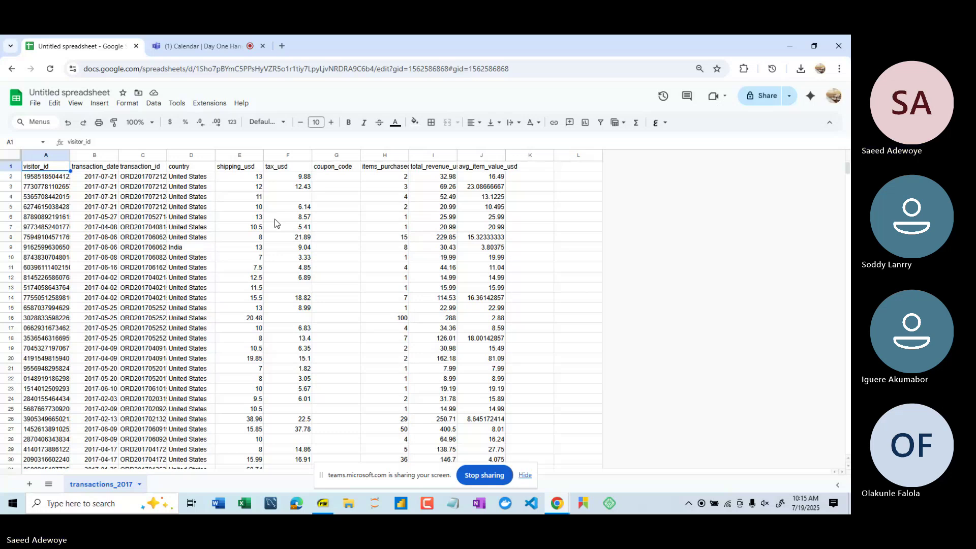
- Add a filter to the whole sheet and widen the visitor_id, transaction_date and transaction_id columns to fit their contents
click(11, 156)
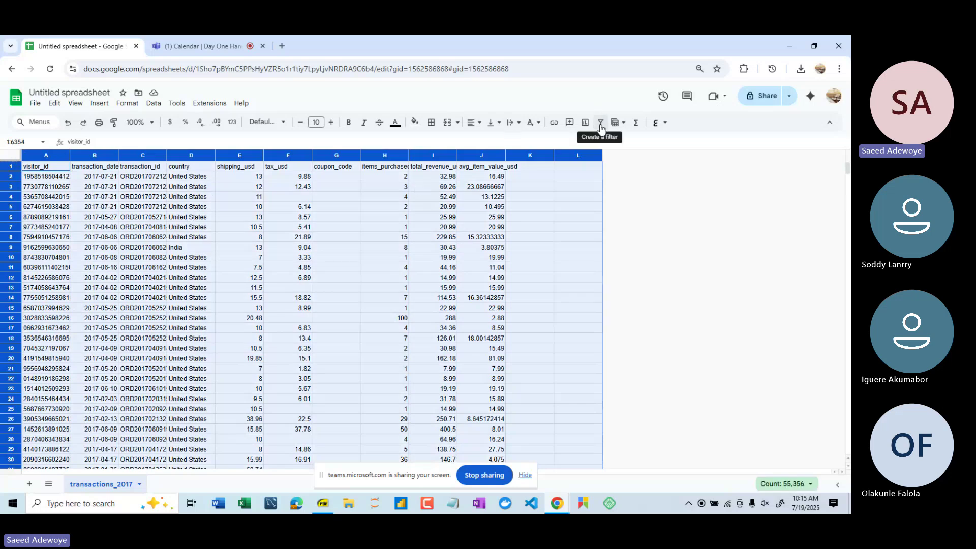
click(600, 123)
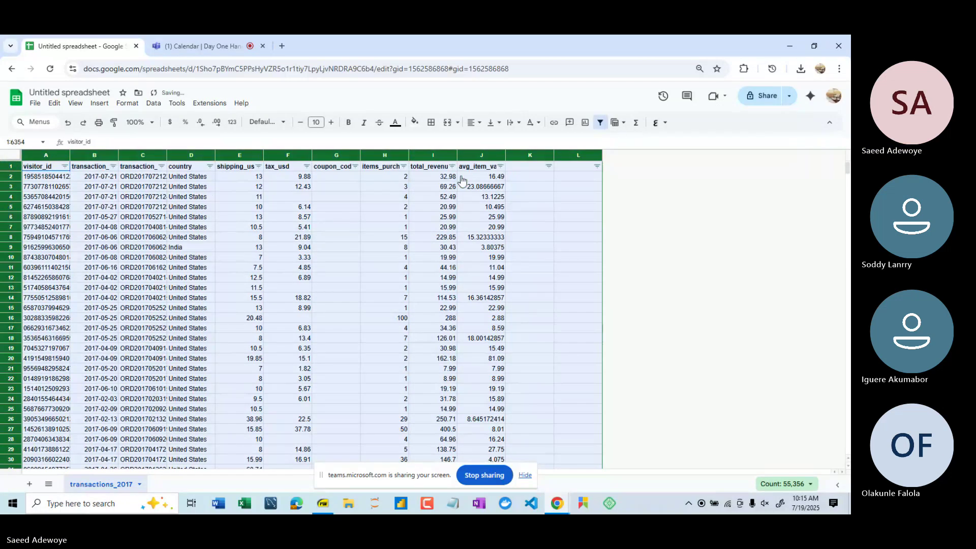
click(292, 226)
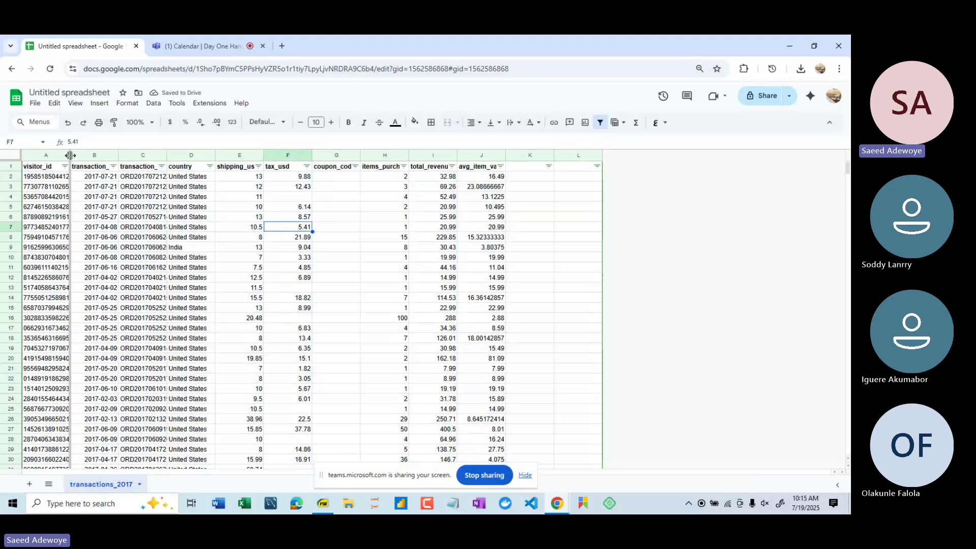
drag(70, 155, 216, 156)
double_click(217, 156)
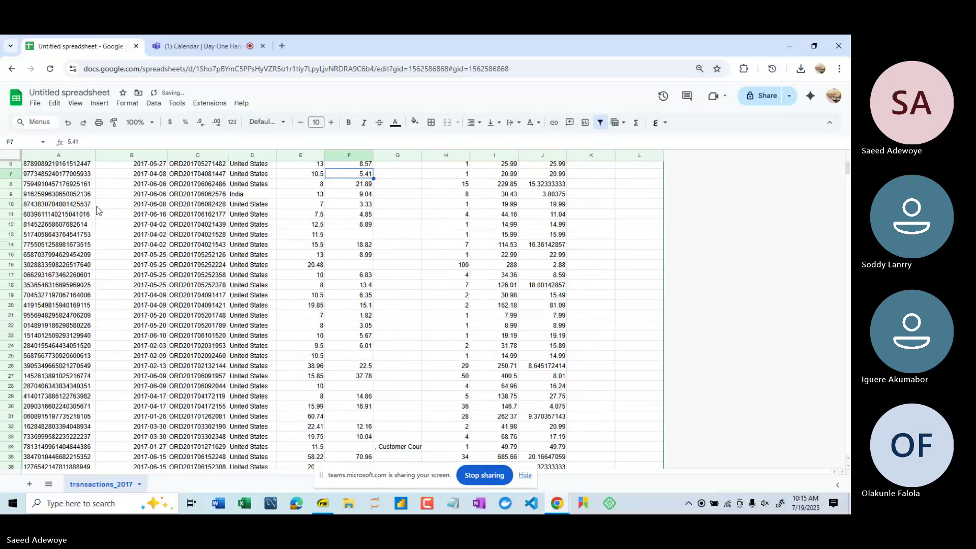
- Freeze the header row of the transactions_2017 sheet and scroll through the data to check it
click(7, 165)
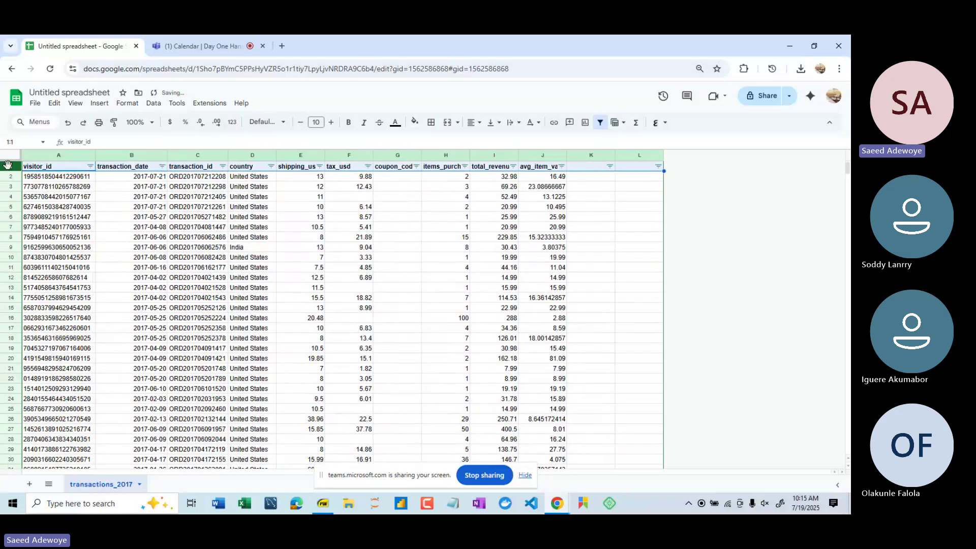
right_click(7, 165)
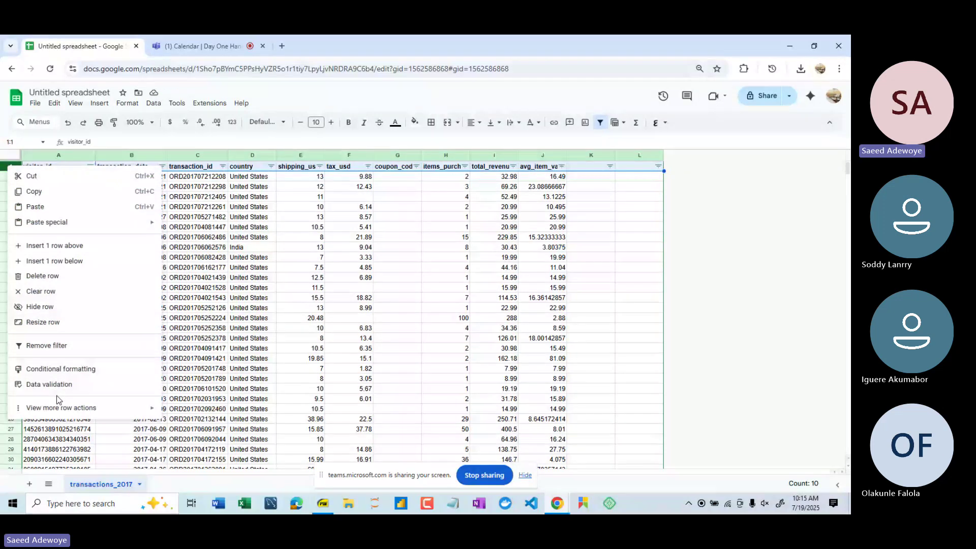
mouse_move(75, 405)
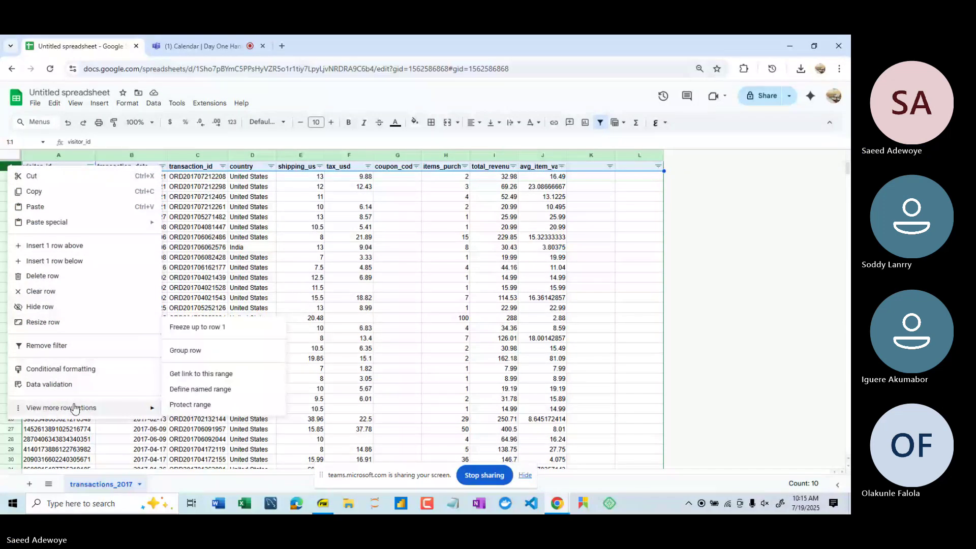
click(202, 329)
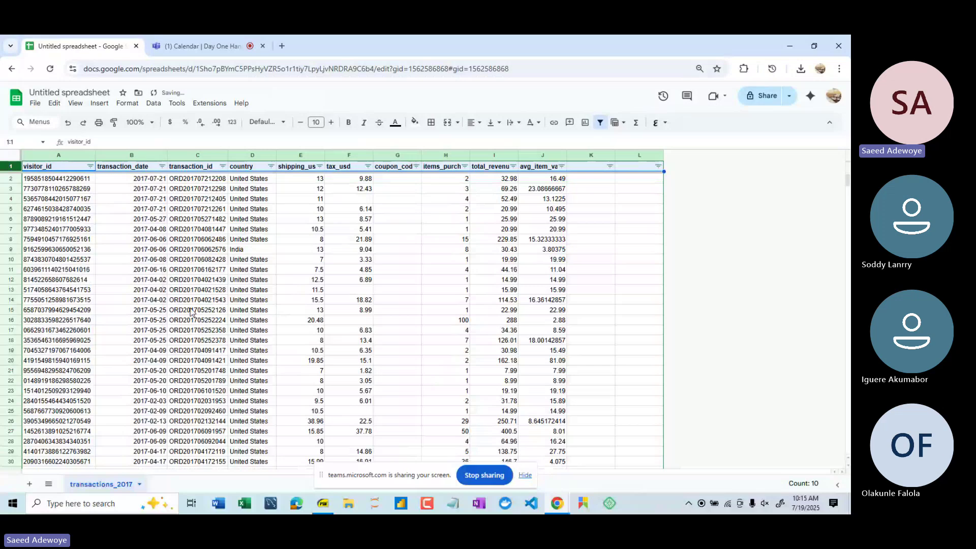
scroll(193, 315, down, 3)
scroll(170, 277, up, 3)
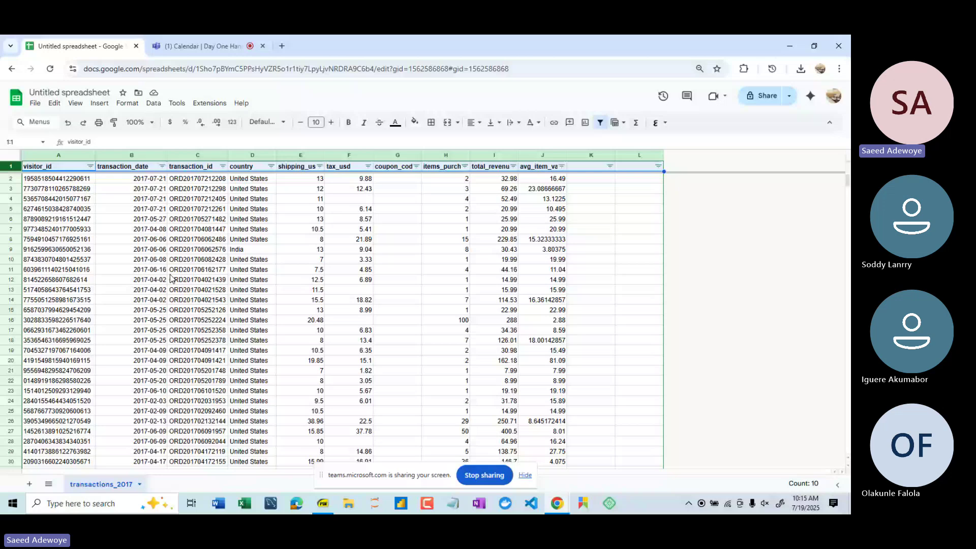
click(10, 159)
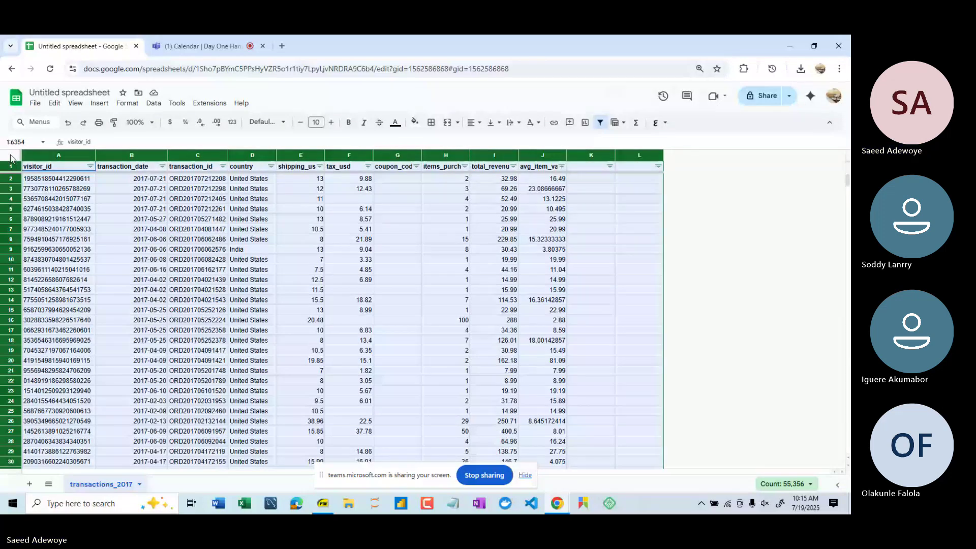
key(ctrl+equal)
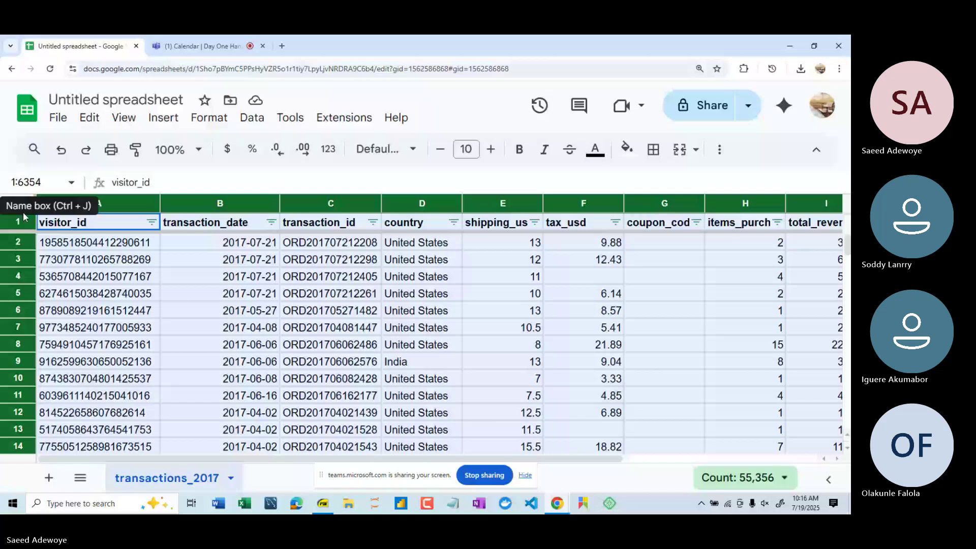
click(52, 246)
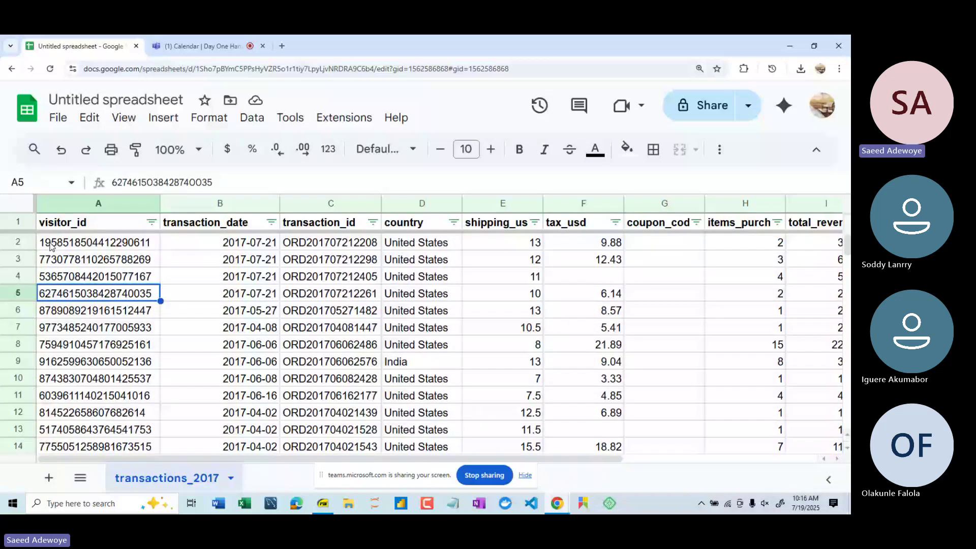
- Run the Remove duplicates cleanup on the entire transactions_2017 sheet, treating the first row as headers
click(26, 213)
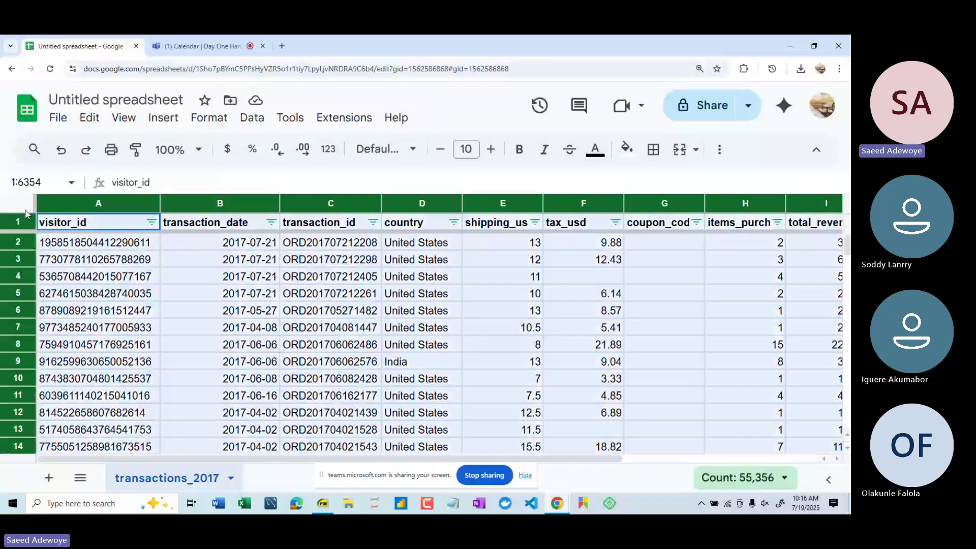
key(ctrl+minus)
key(ctrl+minus)
key(ctrl+minus)
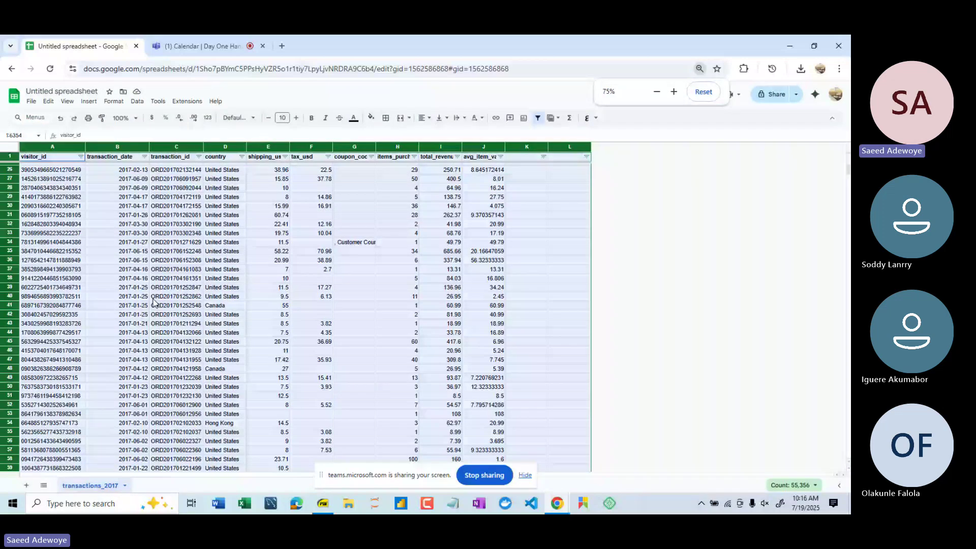
key(ctrl+plus)
key(ctrl+plus)
key(ctrl+plus)
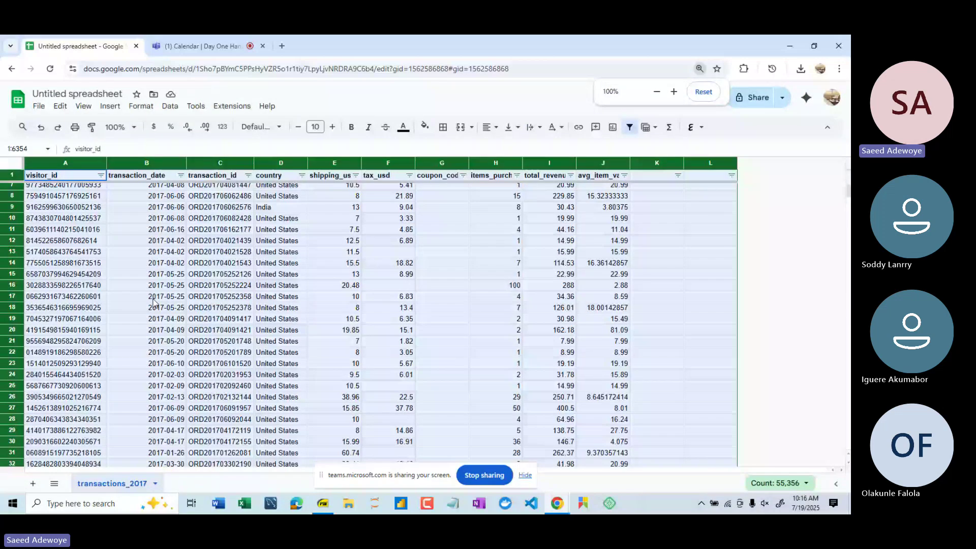
click(170, 107)
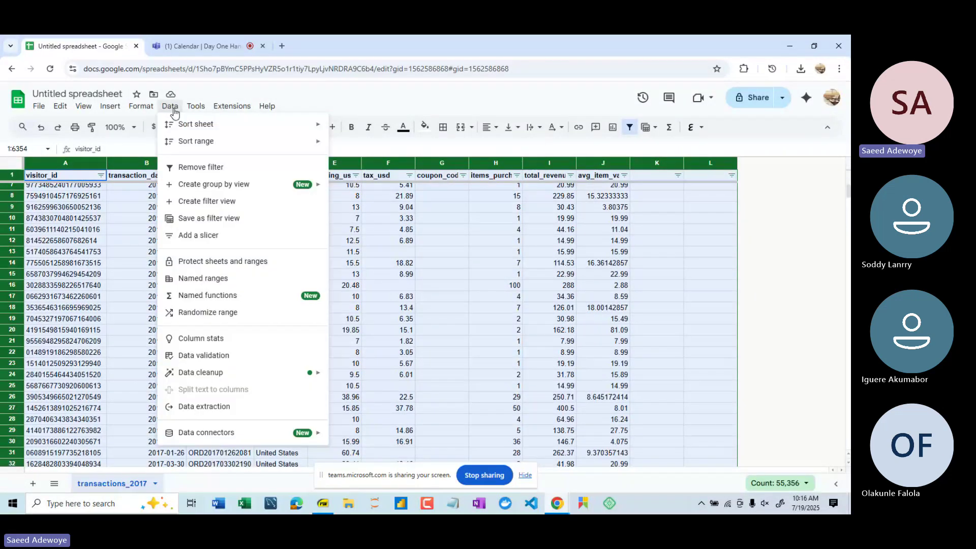
mouse_move(227, 375)
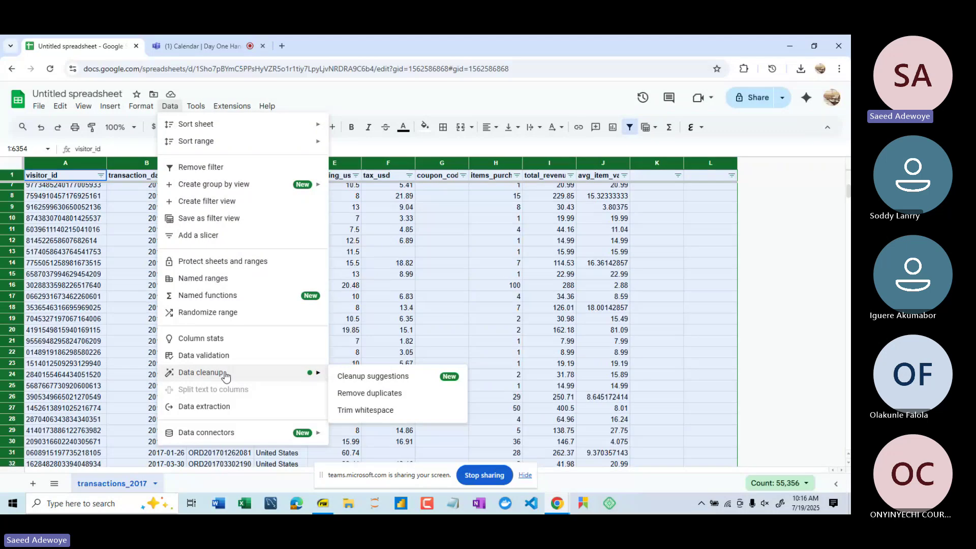
click(360, 394)
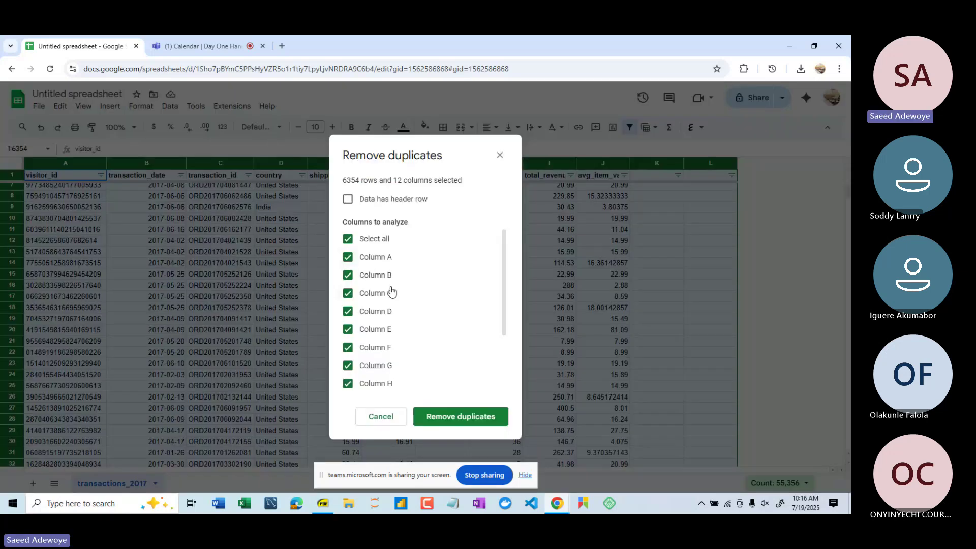
scroll(391, 291, down, 2)
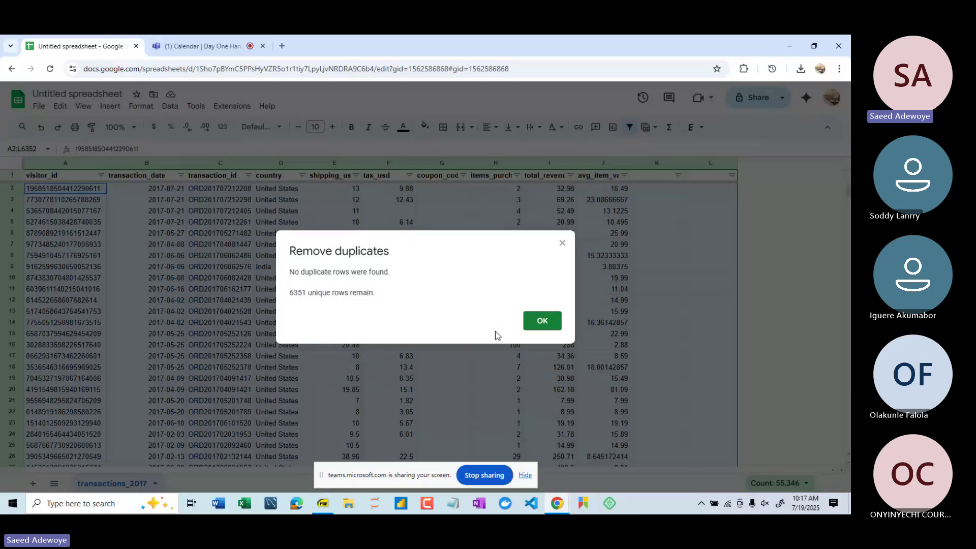
click(543, 322)
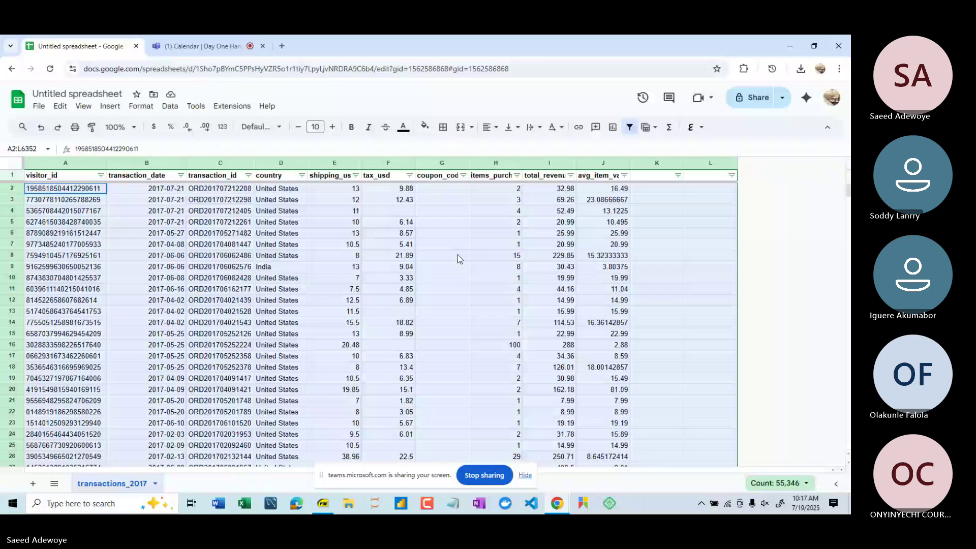
- Widen the total_revenue_usd column so that its full header fits
click(458, 255)
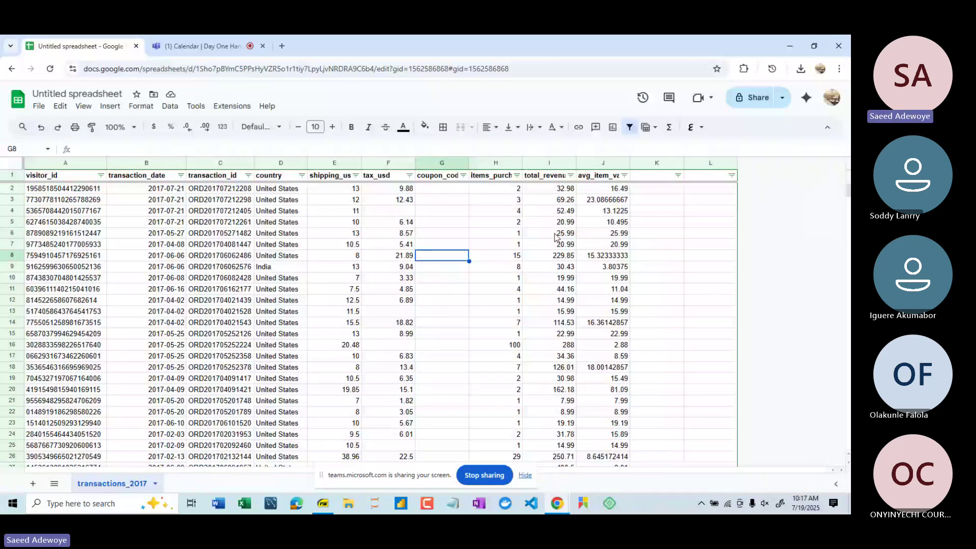
double_click(576, 162)
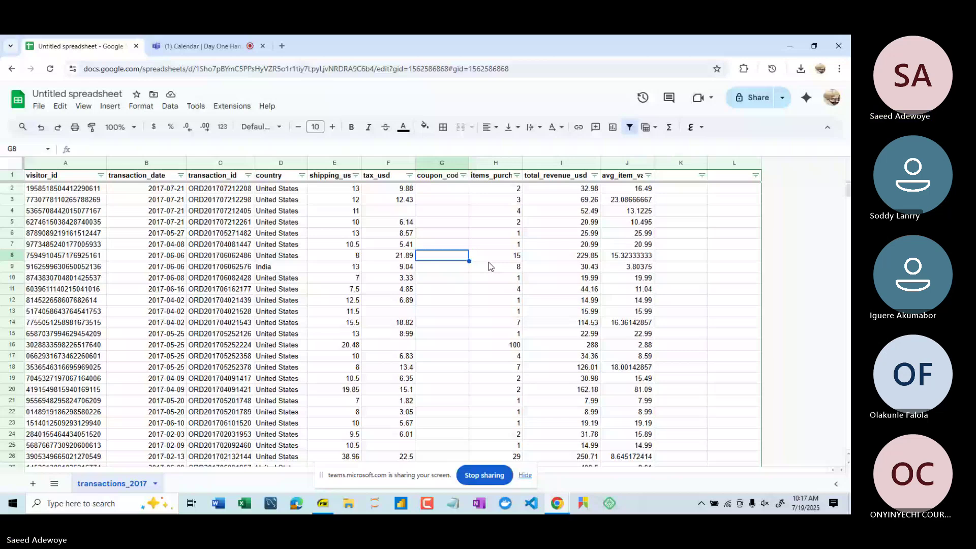
- Delete columns E to H, covering shipping_usd, tax_usd, the coupon code and the items purchased
drag(334, 163, 441, 237)
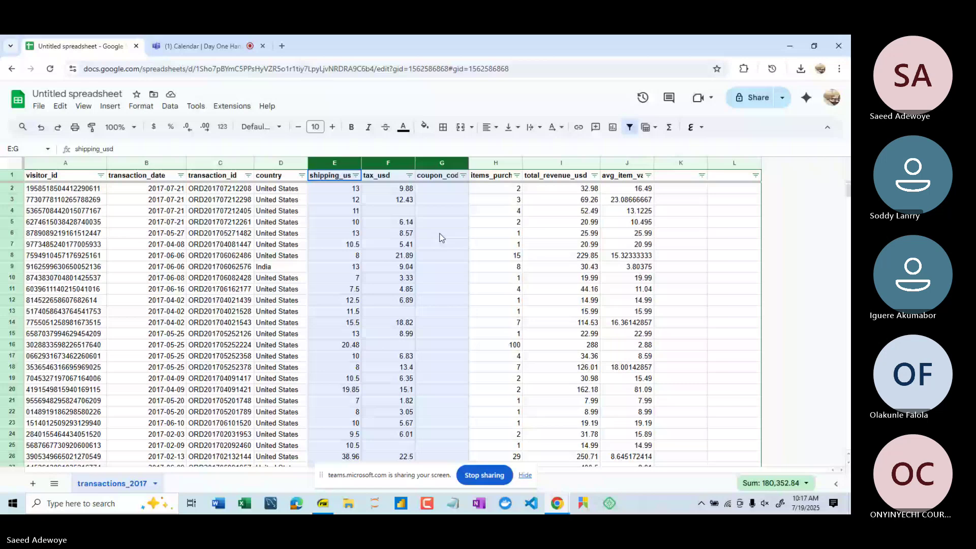
right_click(442, 165)
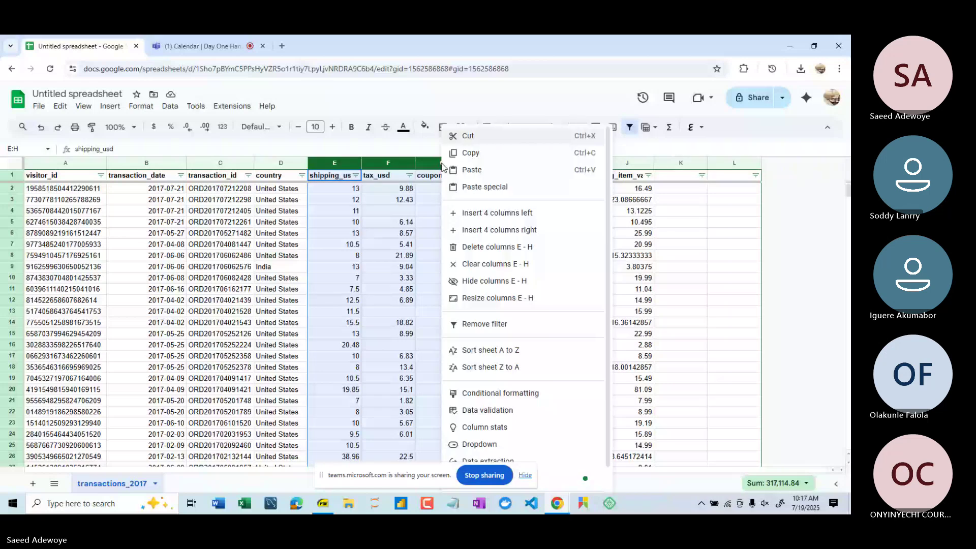
click(476, 247)
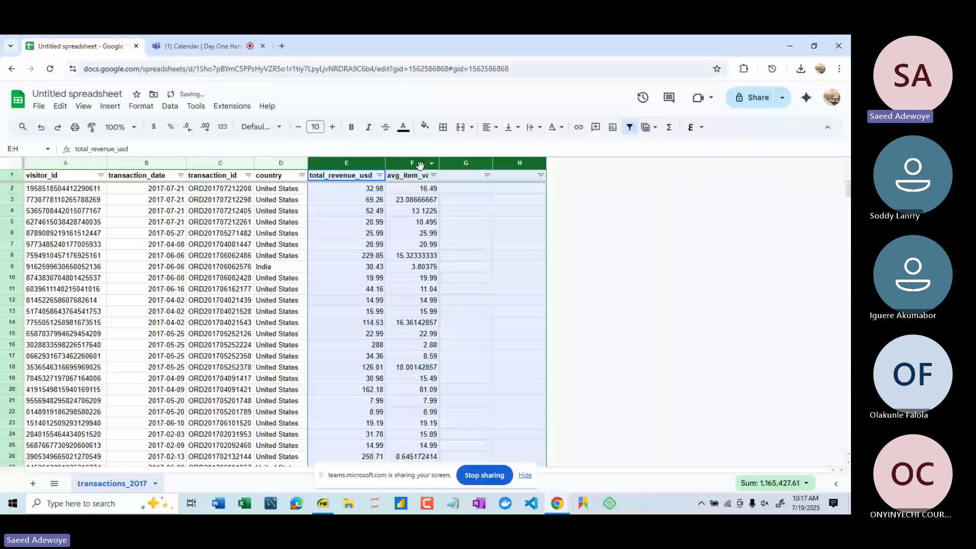
click(456, 235)
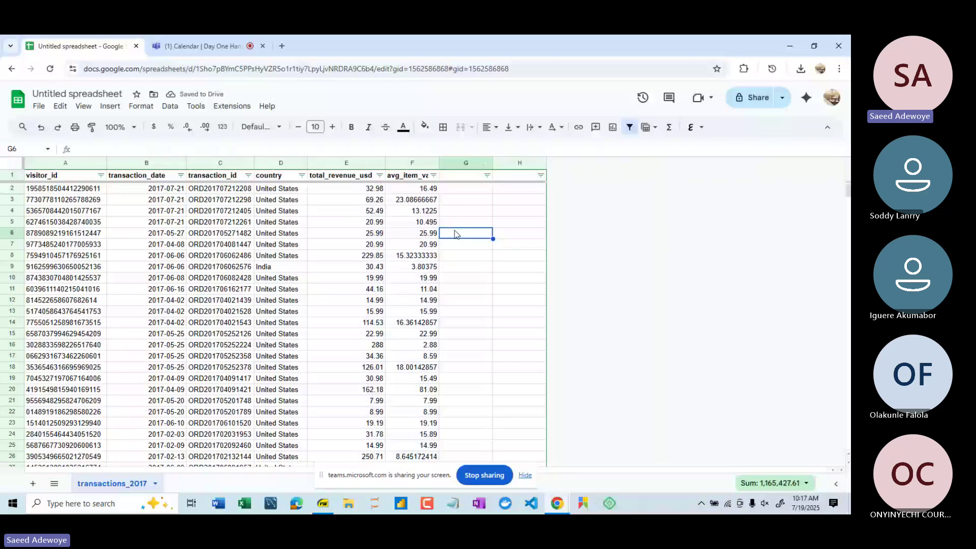
- Fit the width of the avg_item_value_usd column to its full header, and delete that column
double_click(438, 163)
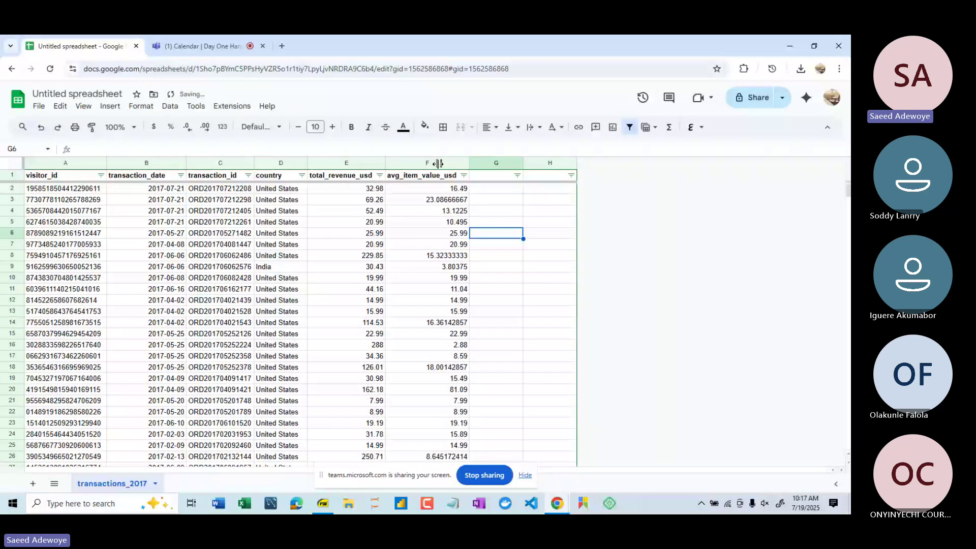
click(414, 163)
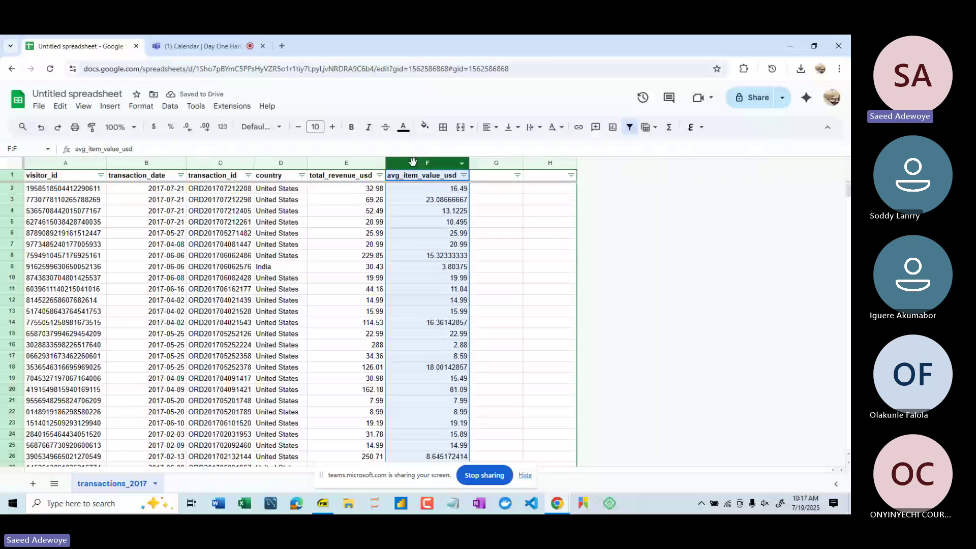
right_click(413, 162)
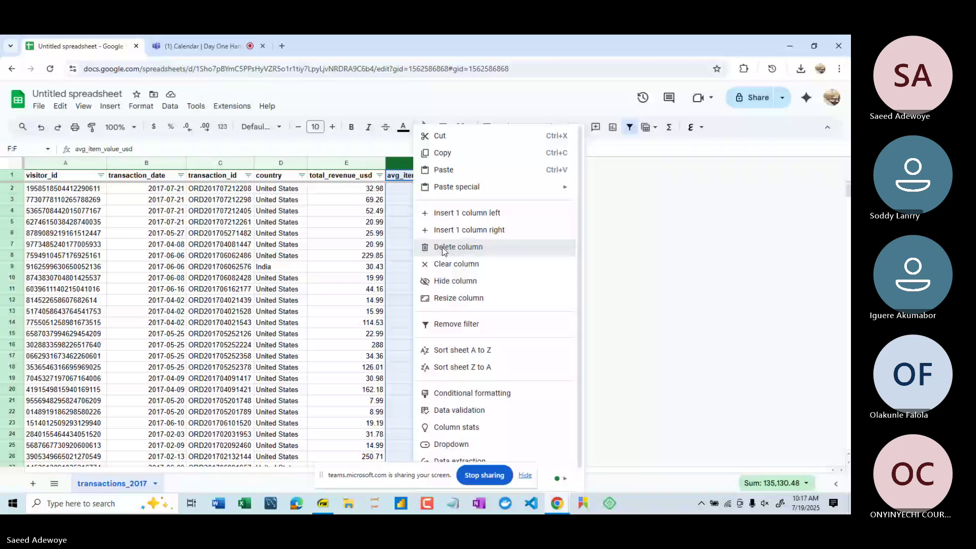
click(443, 247)
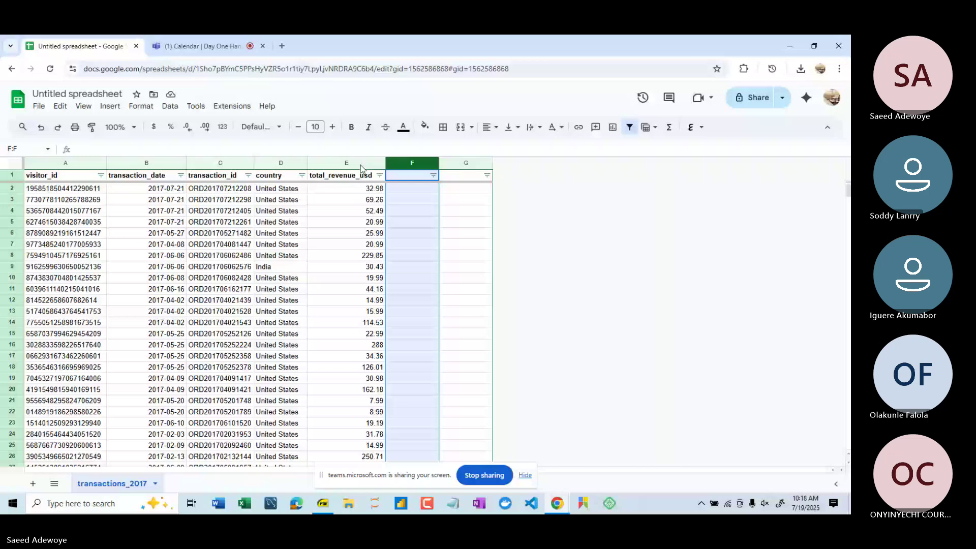
- Enter the formula =if(E2>0,E2,"") in cell F2 and accept the suggested autofill for the rest of column F
click(404, 190)
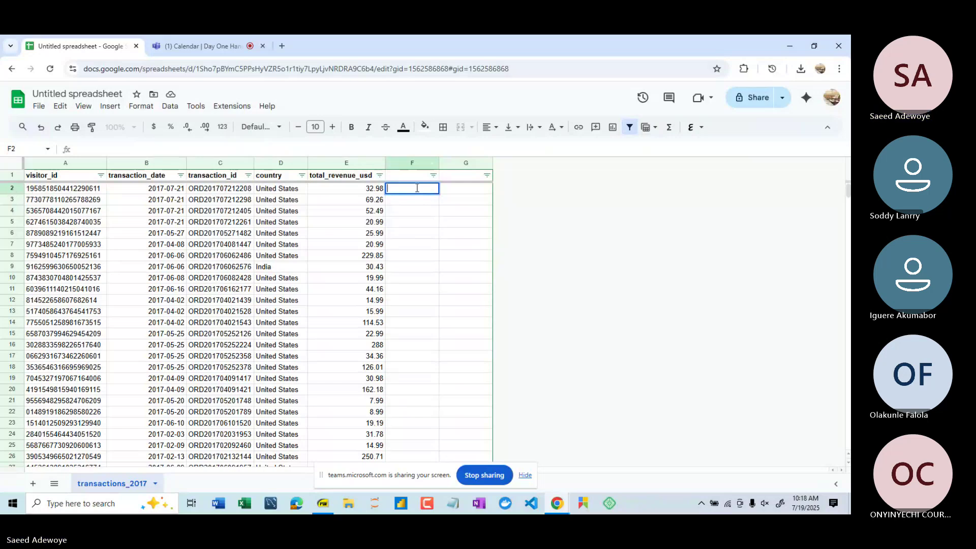
text(=)
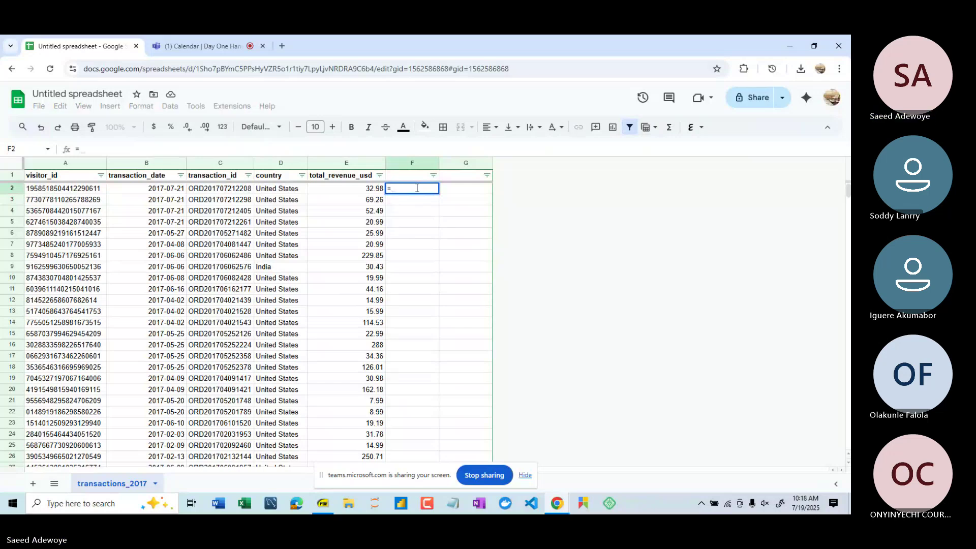
text(if)
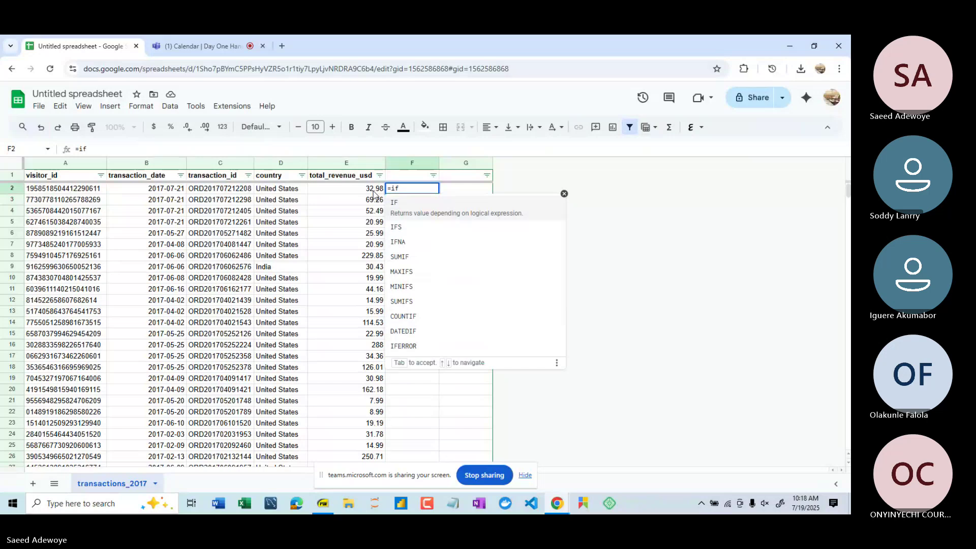
key(ctrl+plus)
key(ctrl+plus)
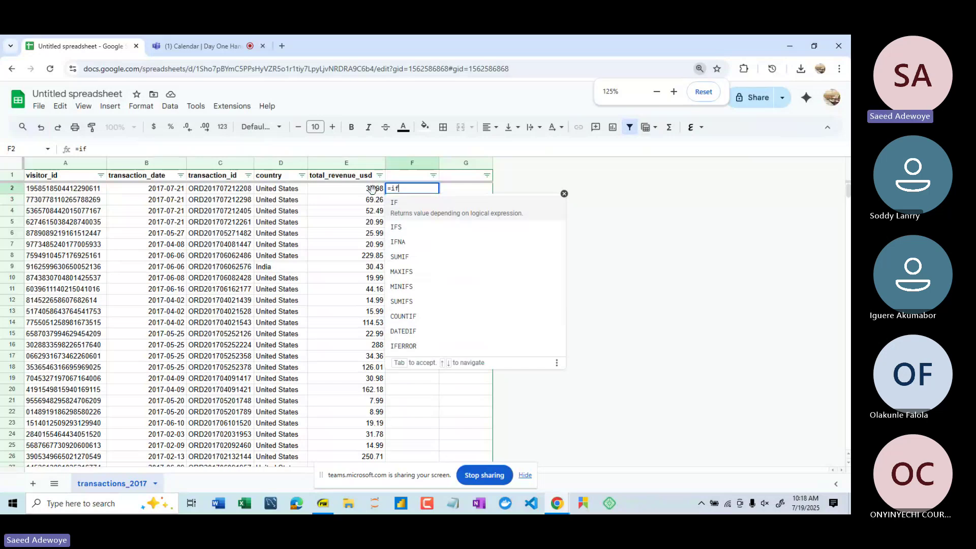
key(ctrl+plus)
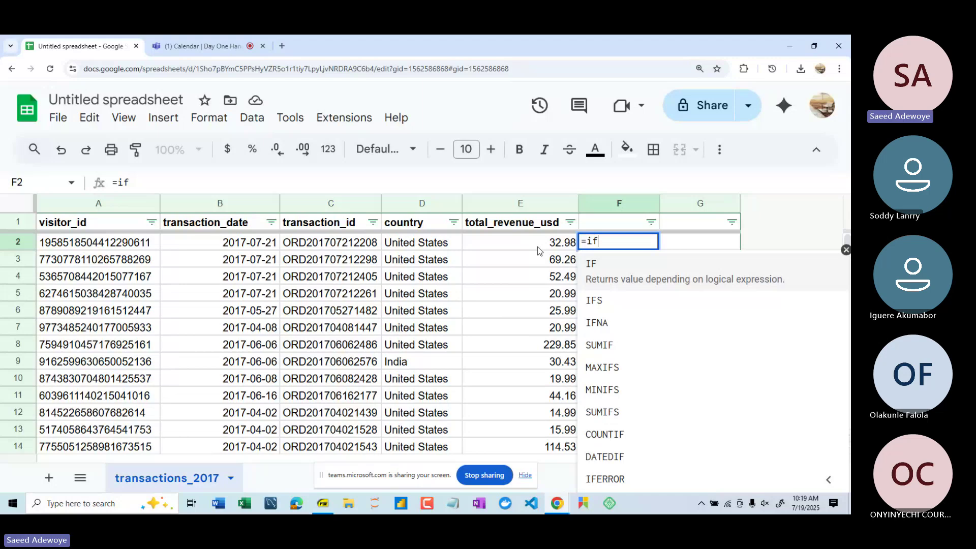
text(()
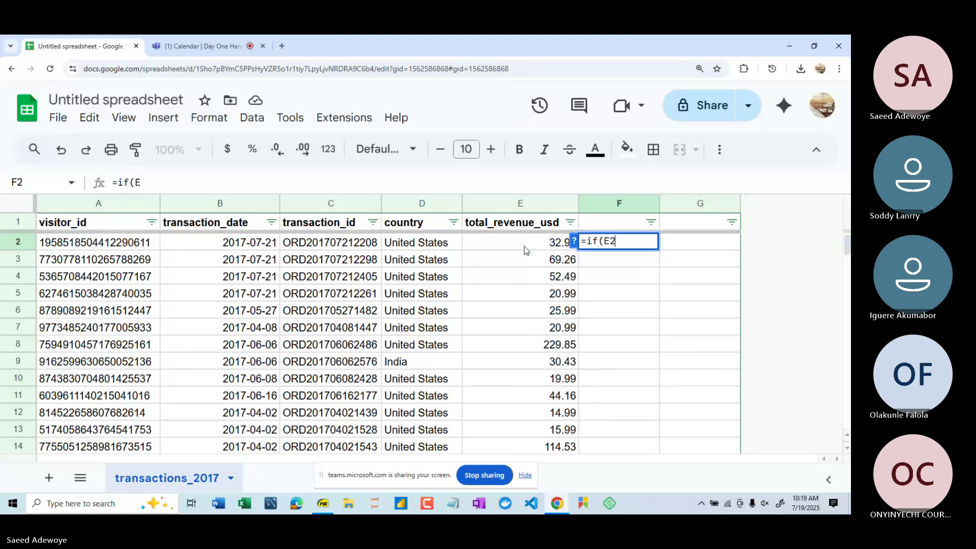
click(523, 247)
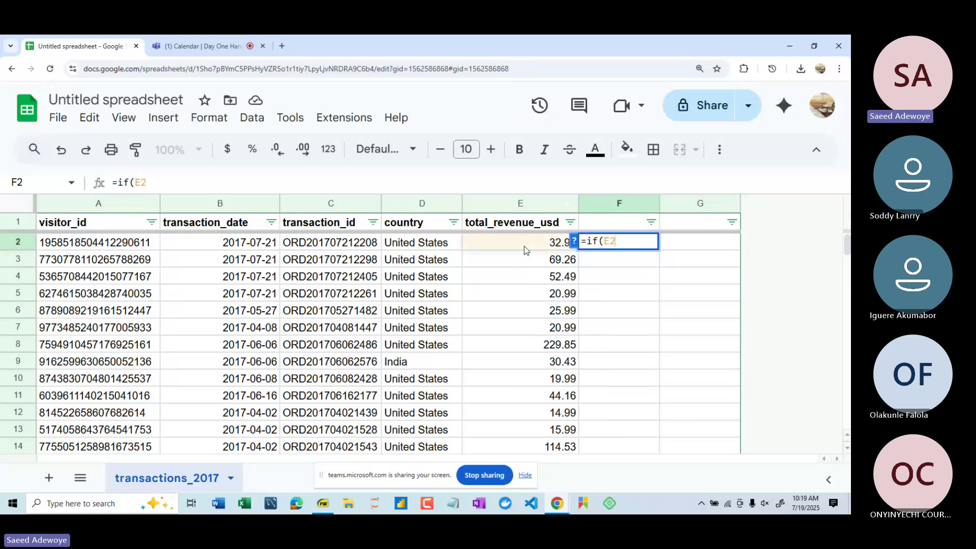
text(>0)
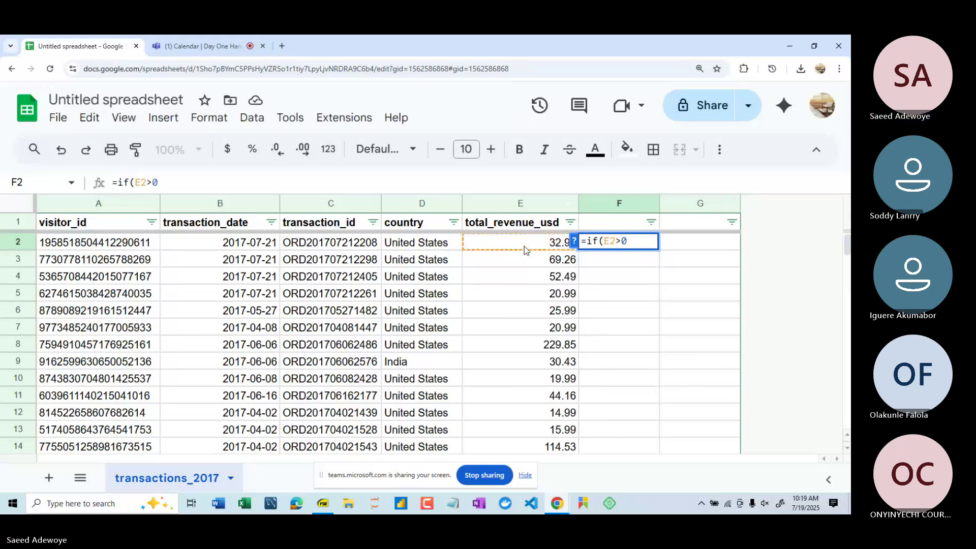
text(,)
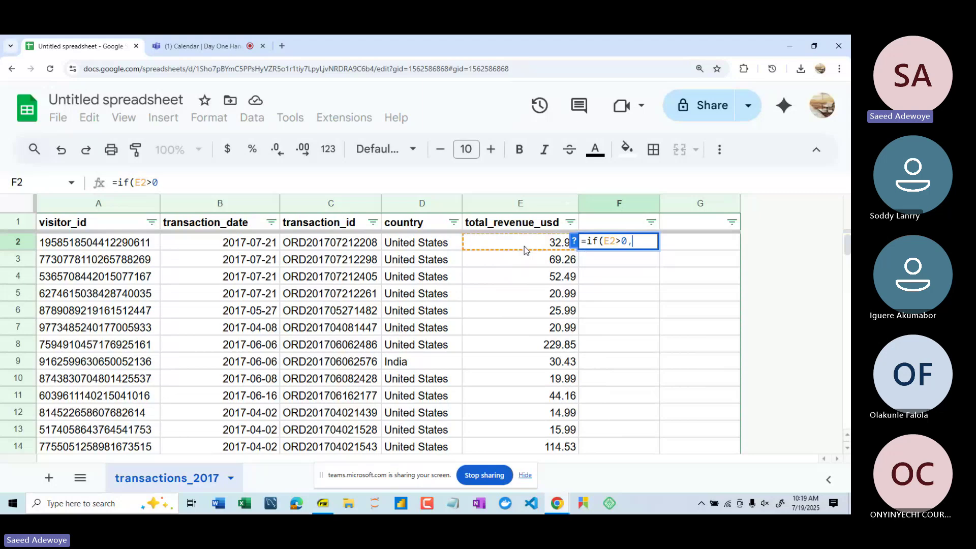
text(E2)
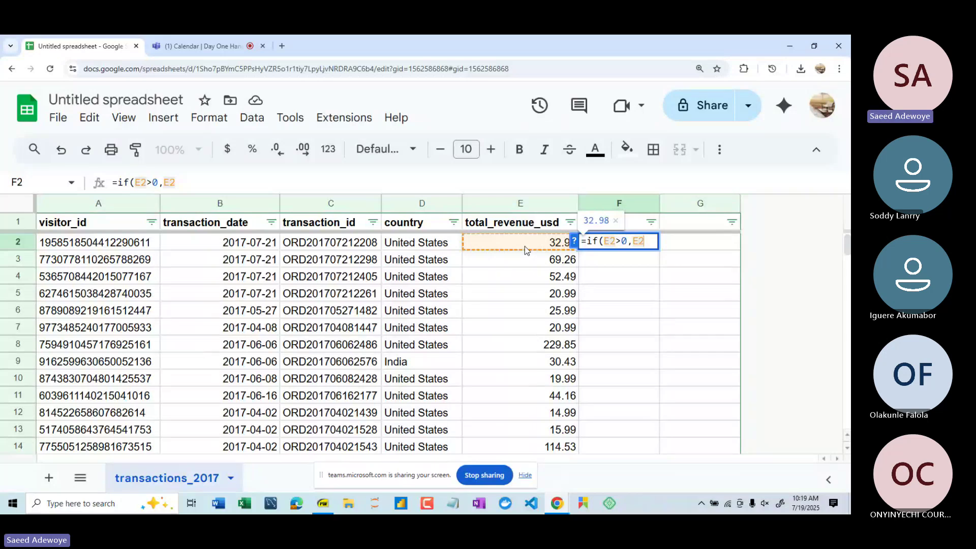
text(,)
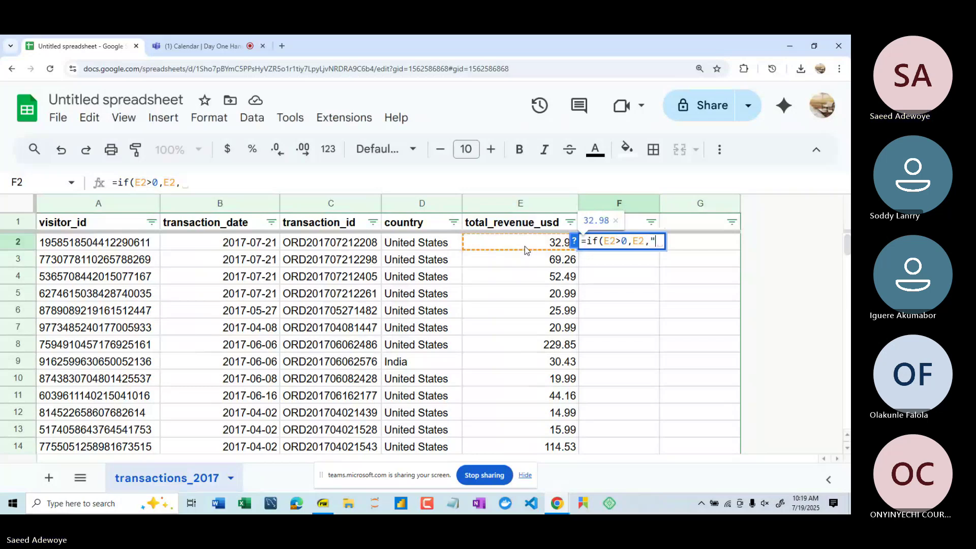
text(""))
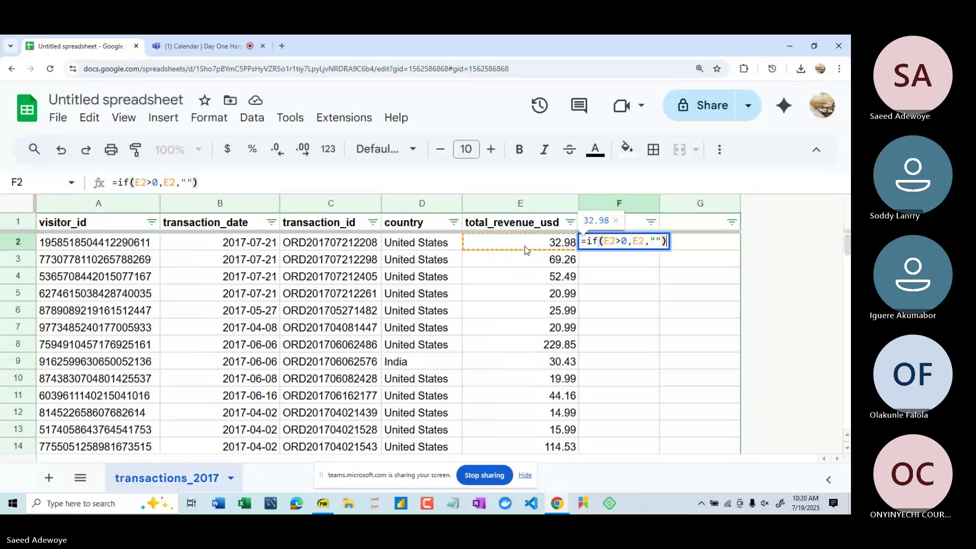
key(Return)
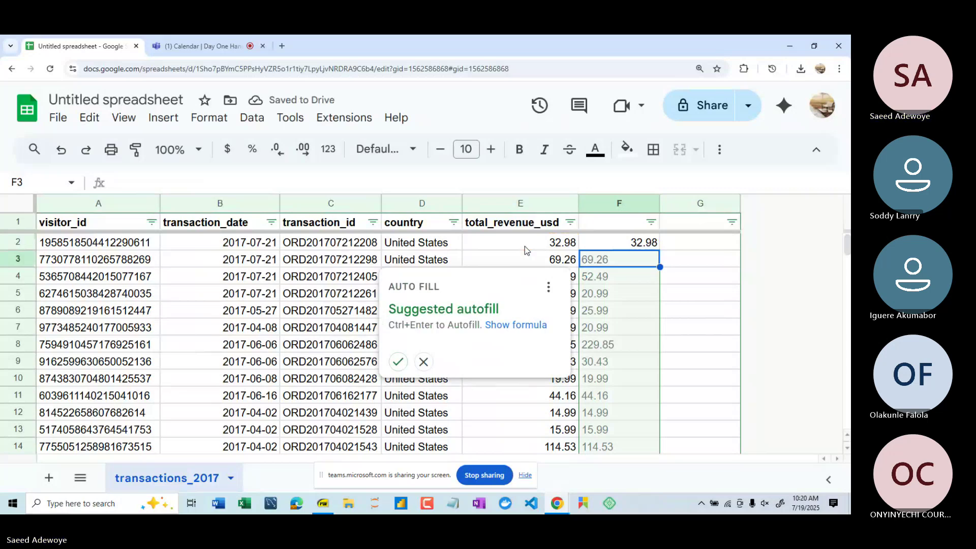
click(399, 361)
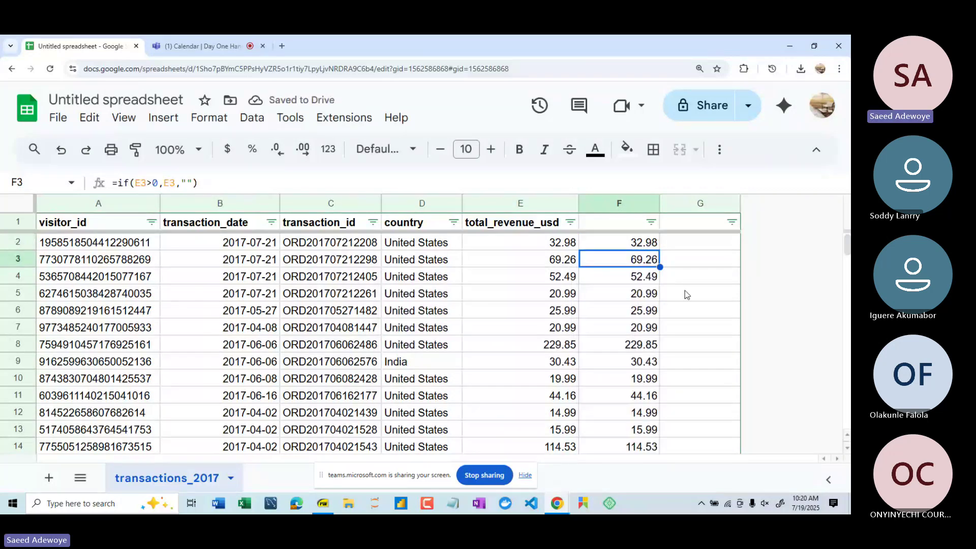
- Enter cleaned_revenue as the header of column F in cell F1
scroll(685, 291, down, 1)
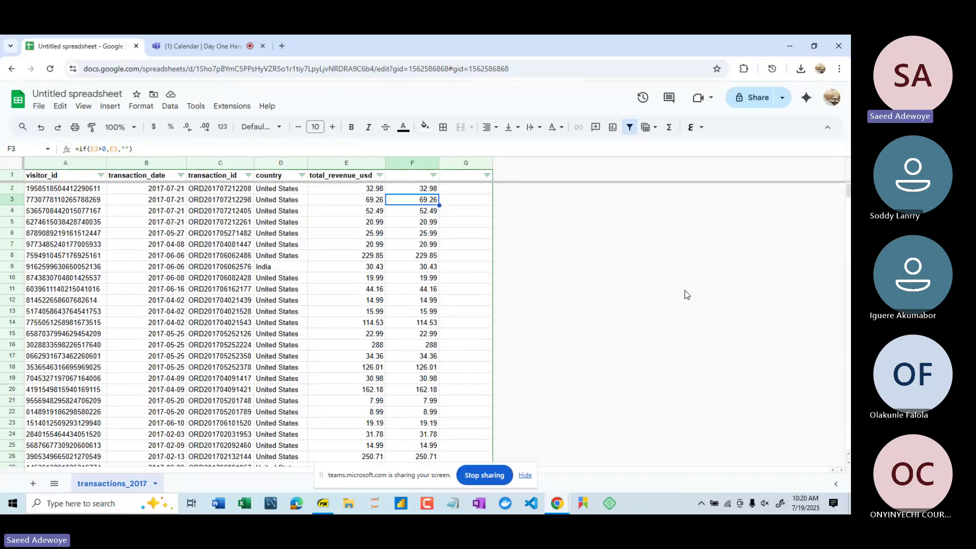
click(401, 178)
text(CLEAN)
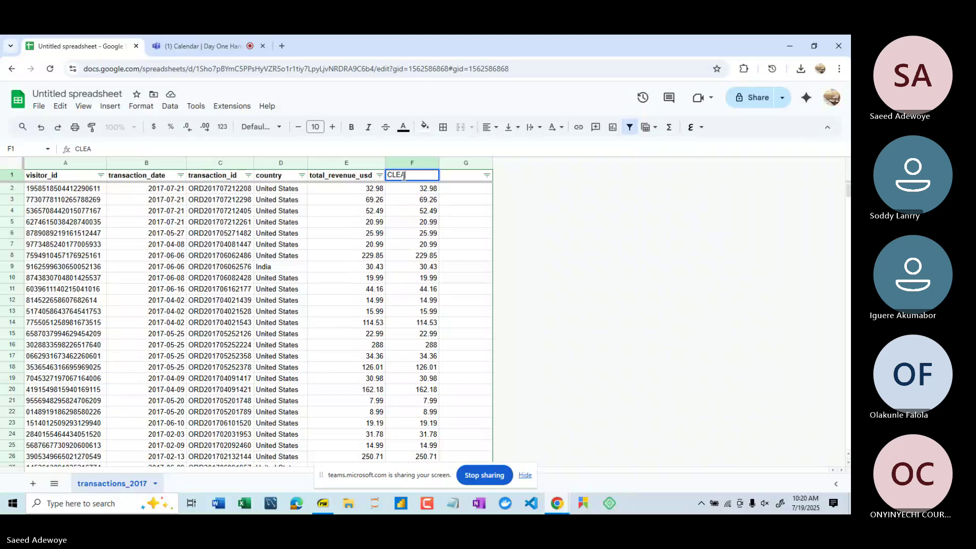
key(BackSpace)
key(BackSpace)
key(BackSpace)
key(BackSpace)
text(clea)
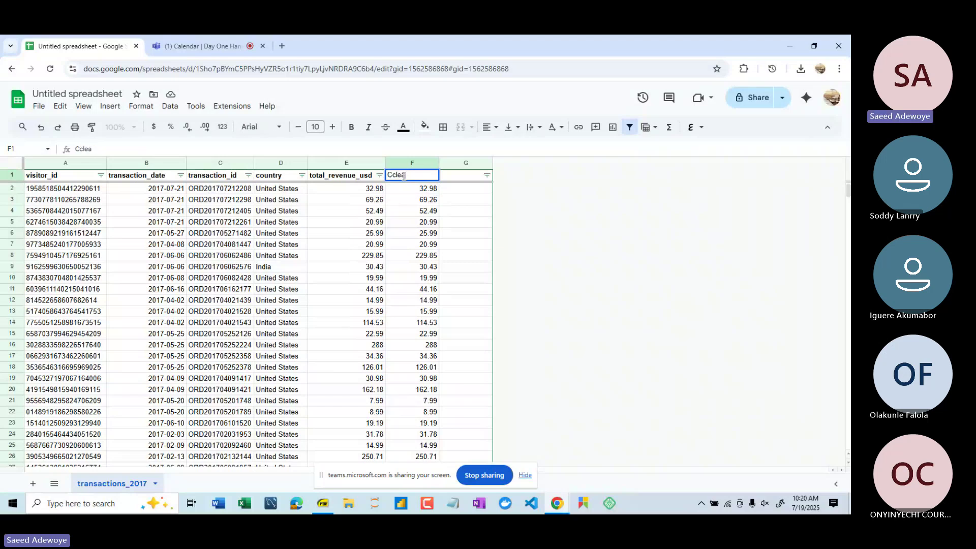
key(BackSpace)
key(BackSpace)
key(BackSpace)
key(BackSpace)
key(BackSpace)
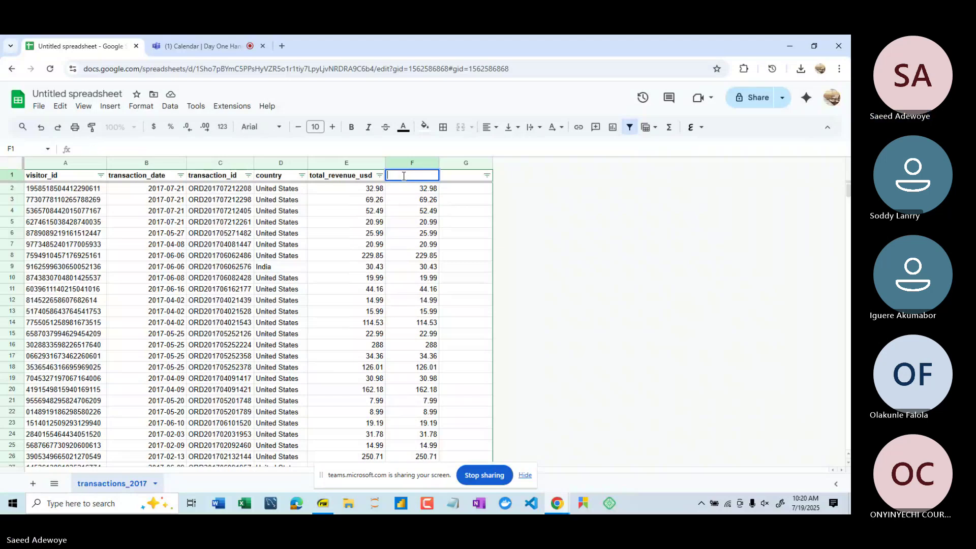
text(cleaned)
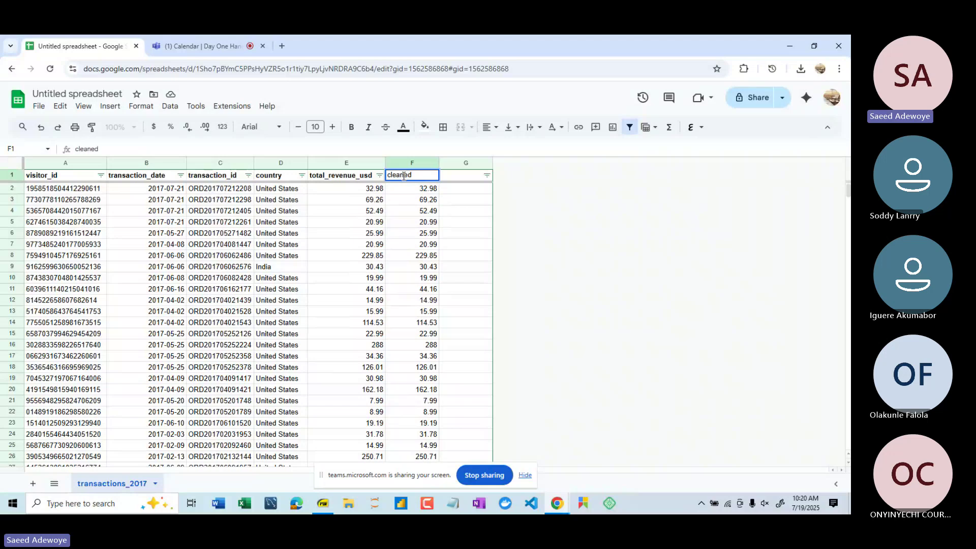
text(_rev)
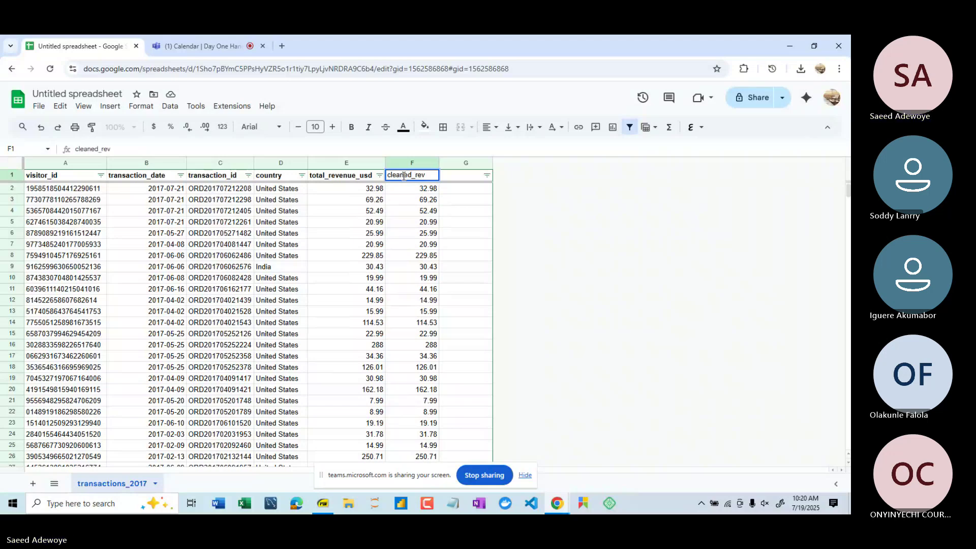
text(enue)
key(Return)
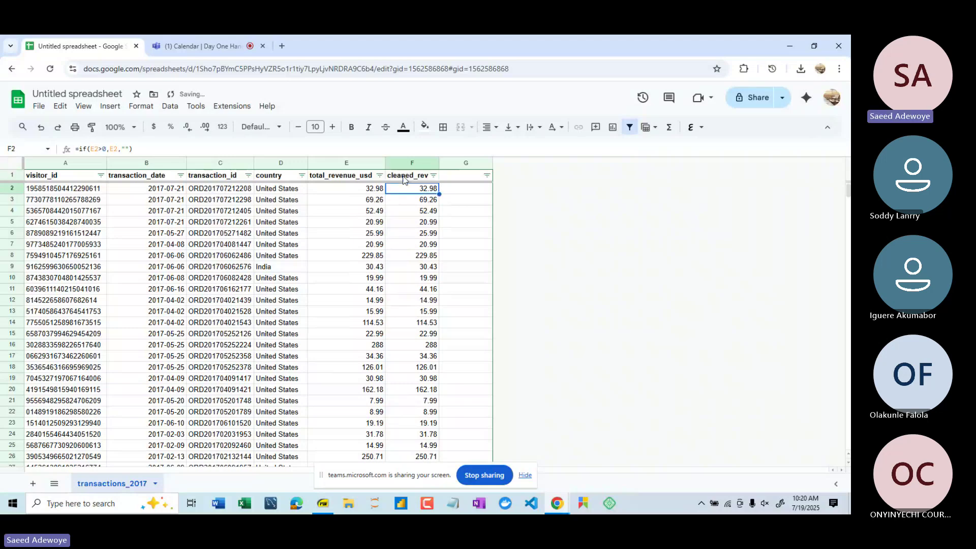
- Extend the header in F1 to cleaned_revenue_usd and widen column F so that the full header fits
double_click(421, 173)
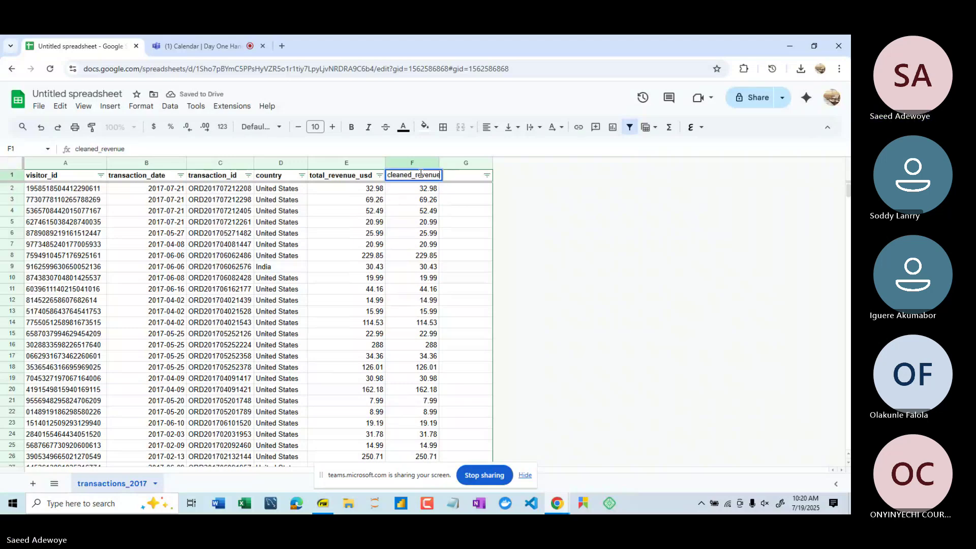
text(_usd)
click(459, 220)
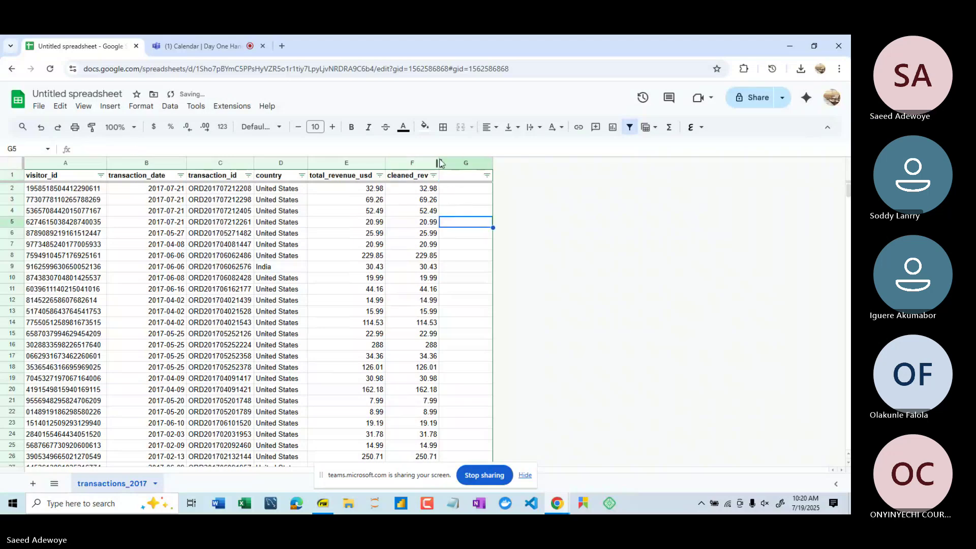
drag(440, 163, 478, 163)
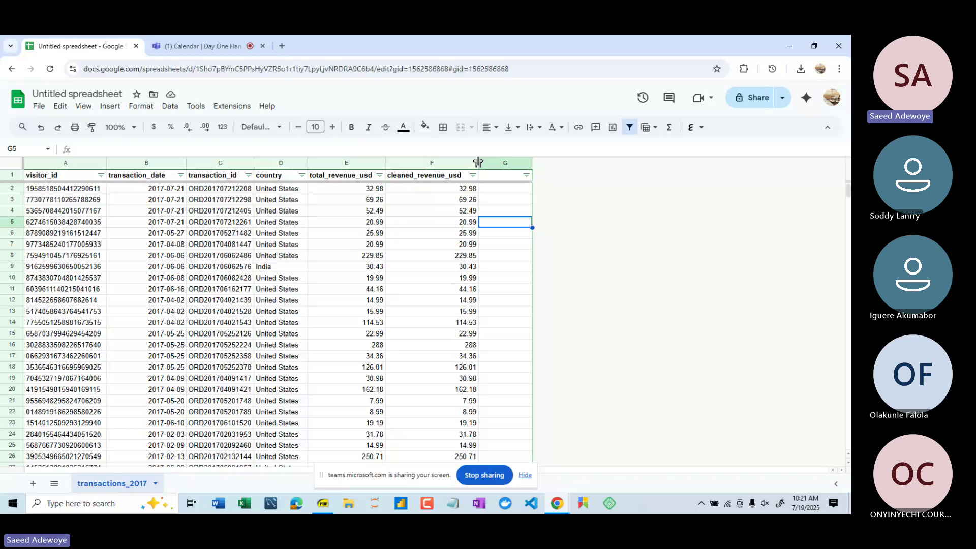
- Examine the formula in cell F2 at an enlarged page zoom, leaving it unchanged
triple_click(442, 188)
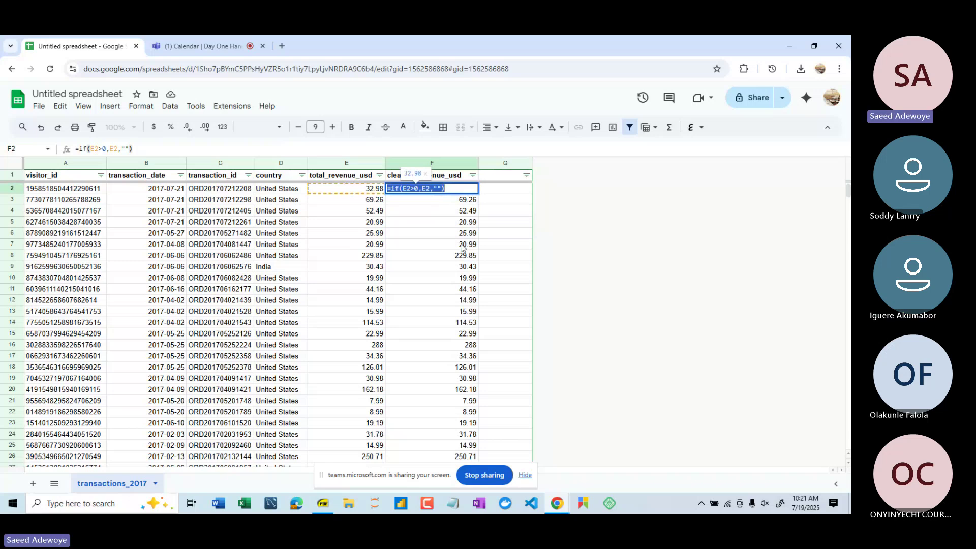
click(450, 189)
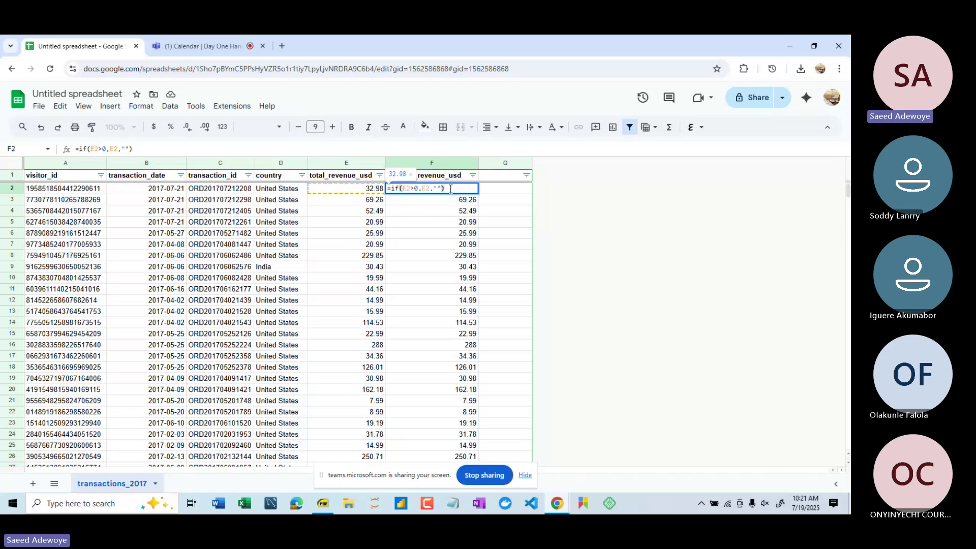
key(ctrl+plus)
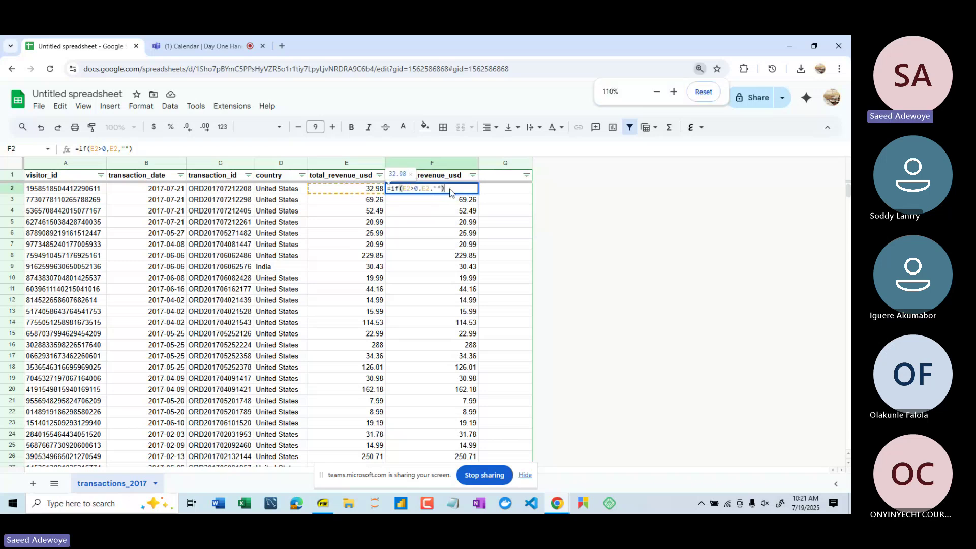
key(ctrl+plus)
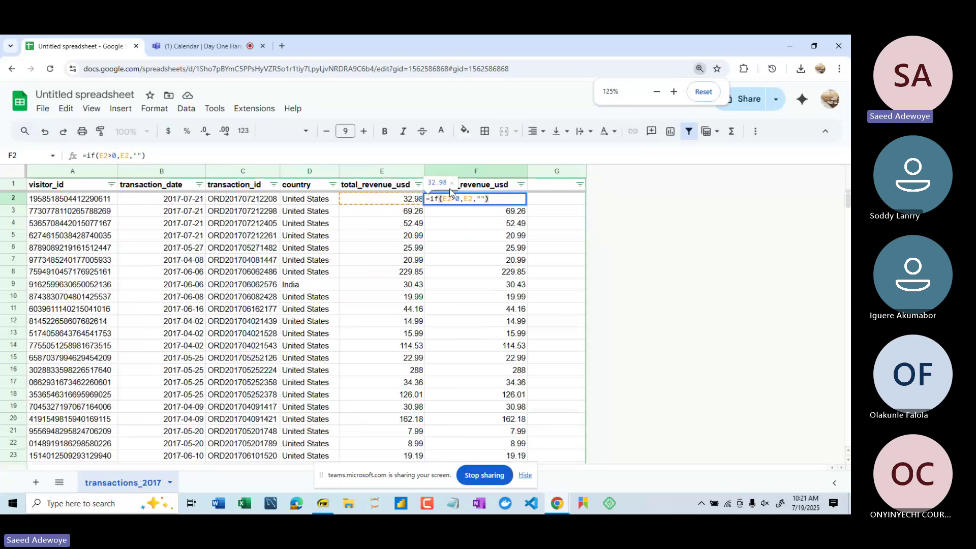
key(ctrl+plus)
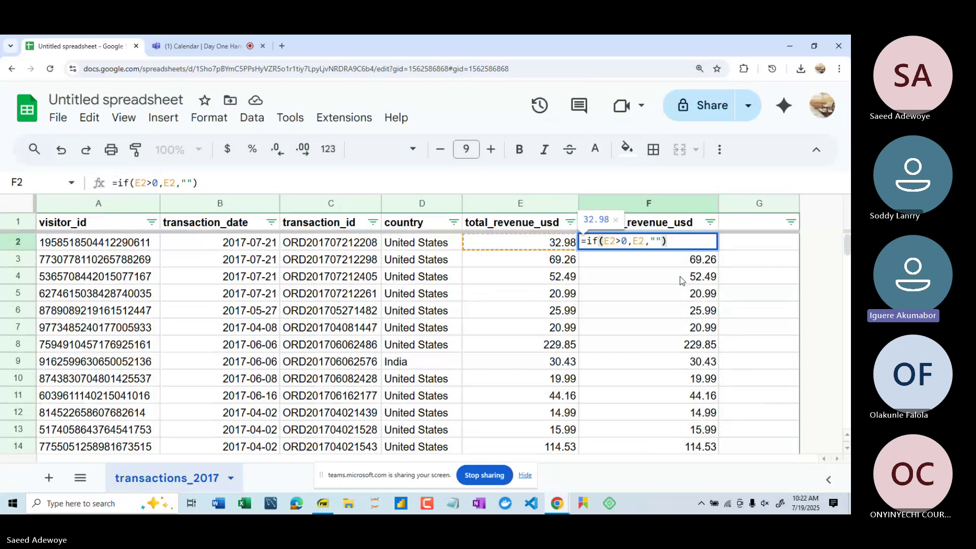
click(741, 275)
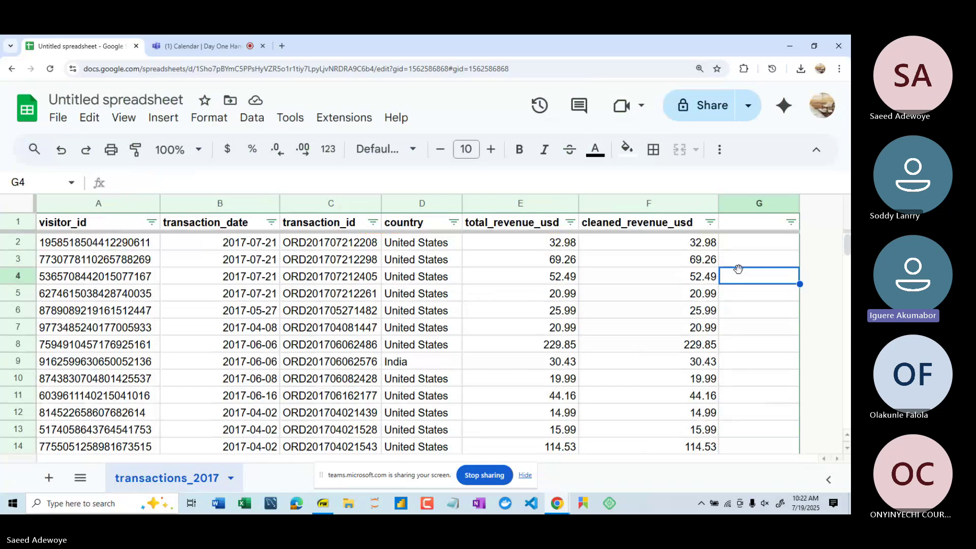
click(572, 224)
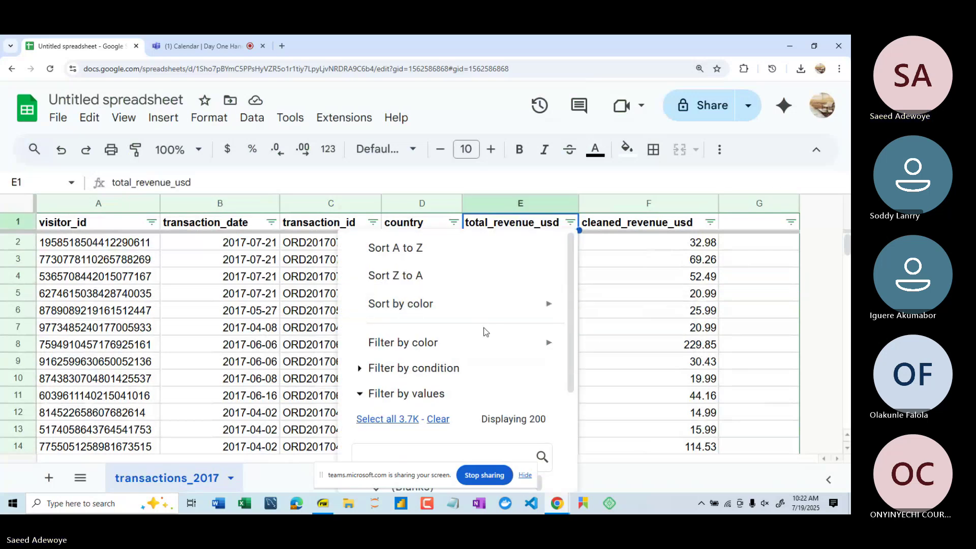
scroll(457, 346, down, 3)
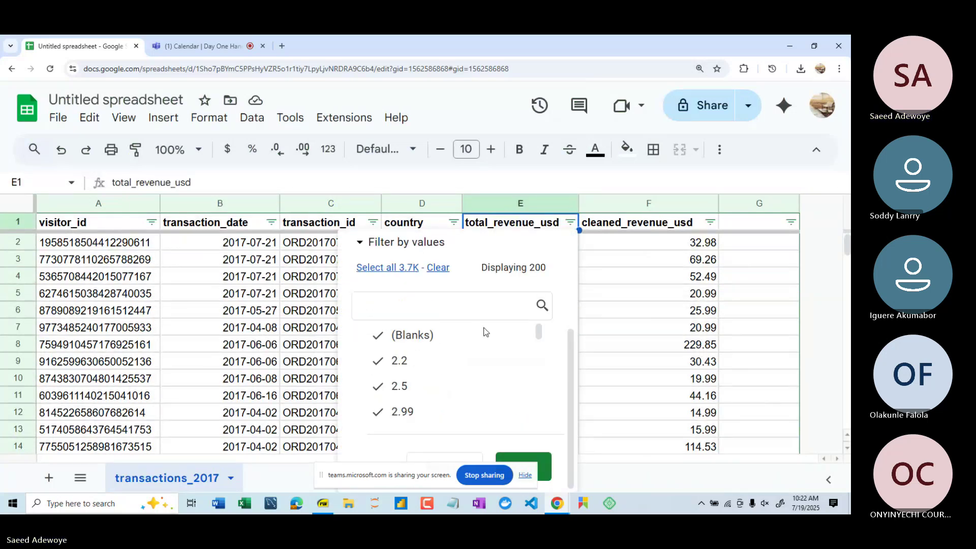
click(399, 365)
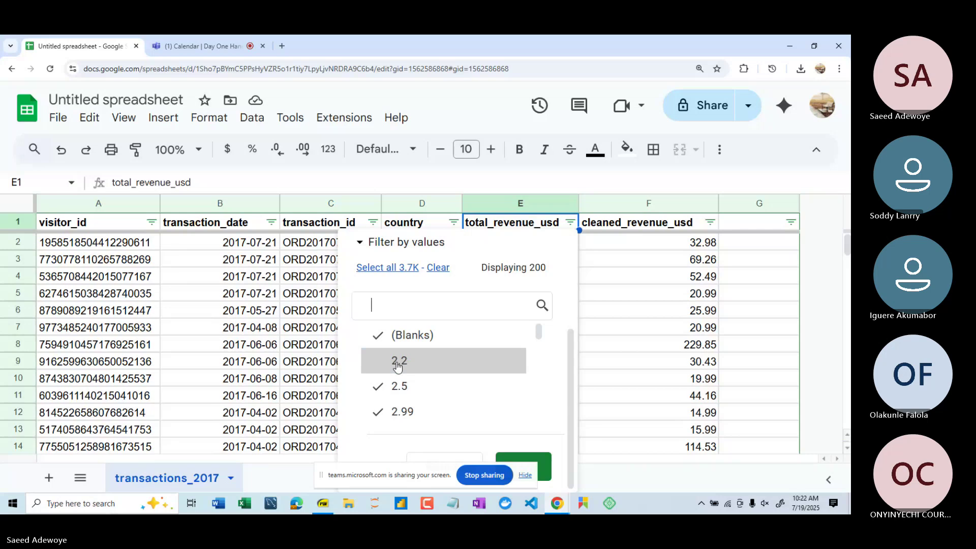
click(393, 394)
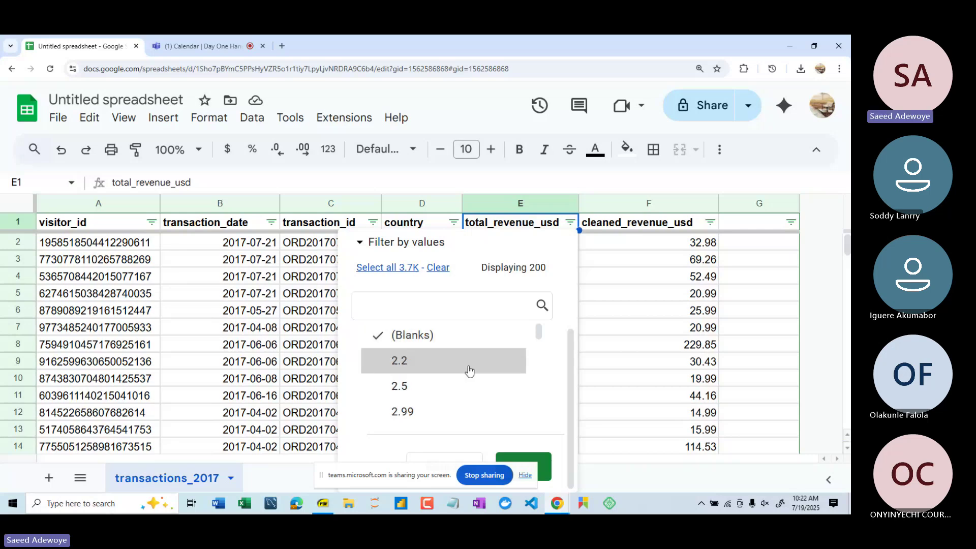
key(ctrl+plus)
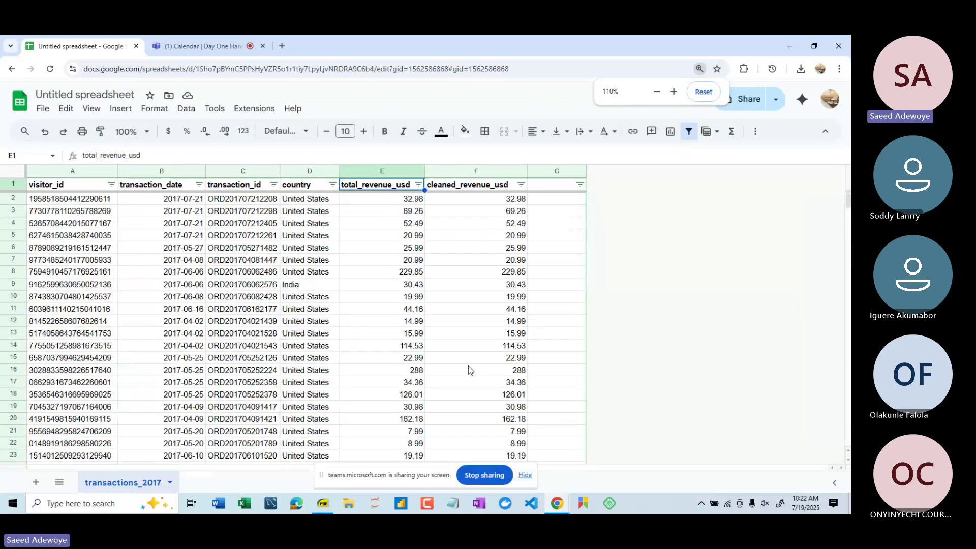
click(419, 186)
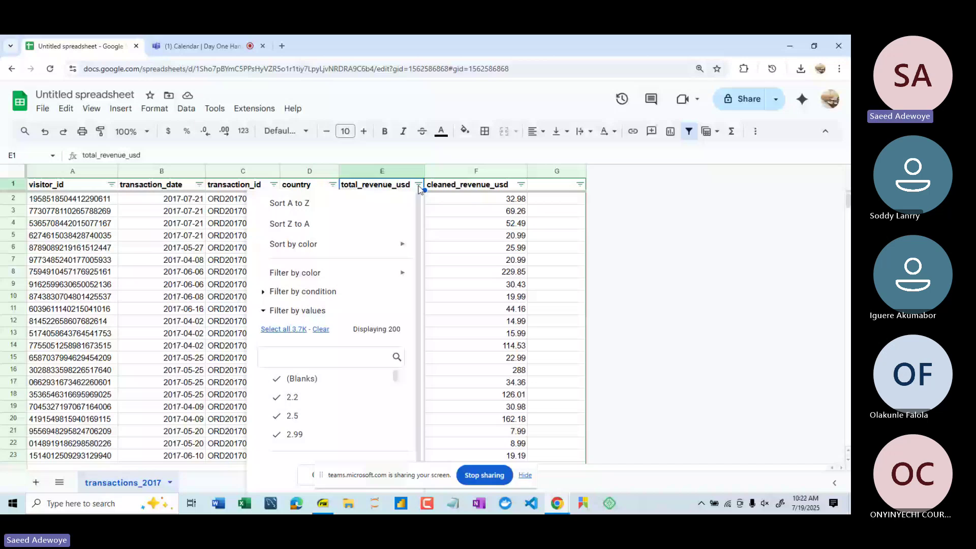
scroll(343, 379, down, 4)
scroll(342, 379, up, 4)
click(321, 330)
click(293, 379)
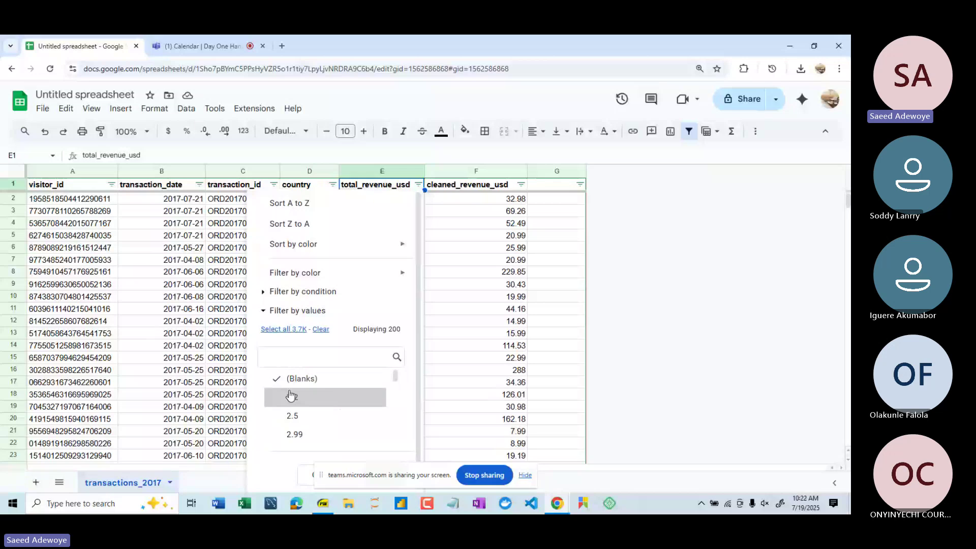
click(291, 396)
scroll(326, 401, down, 1)
click(327, 407)
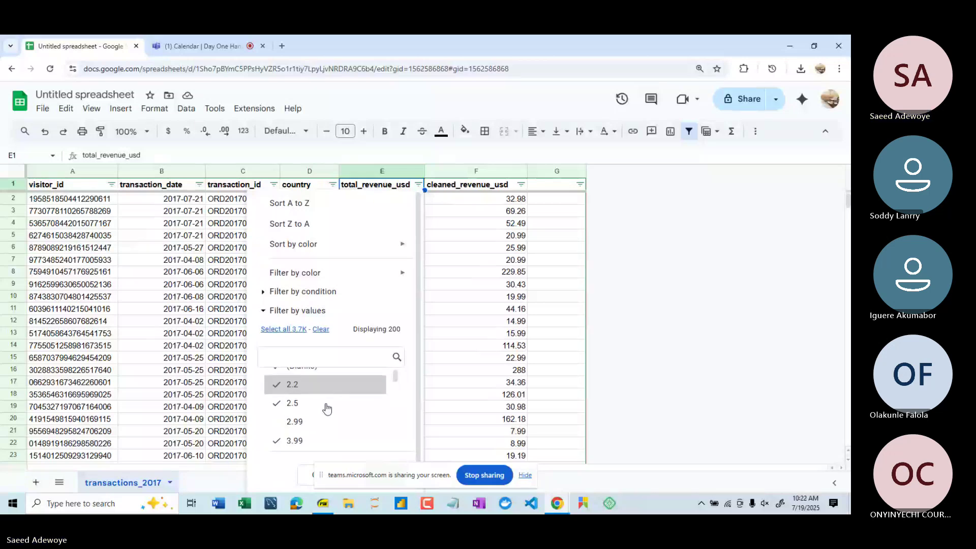
scroll(307, 390, down, 1)
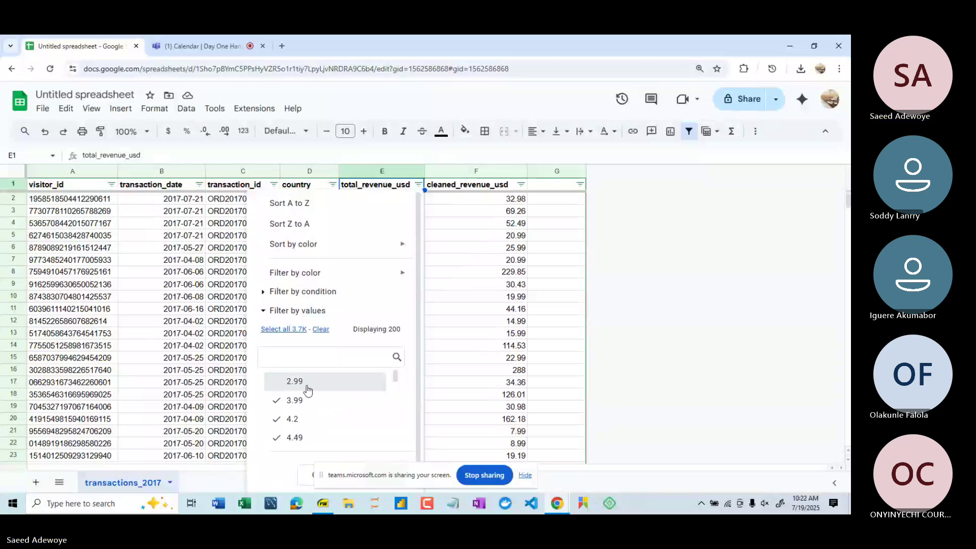
click(307, 390)
click(320, 329)
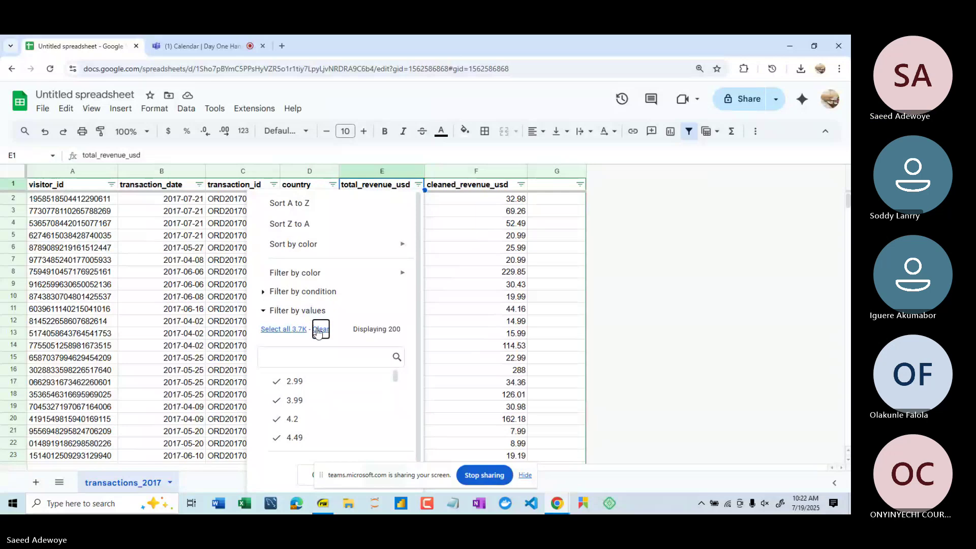
scroll(326, 395, up, 1)
scroll(326, 394, up, 1)
click(303, 380)
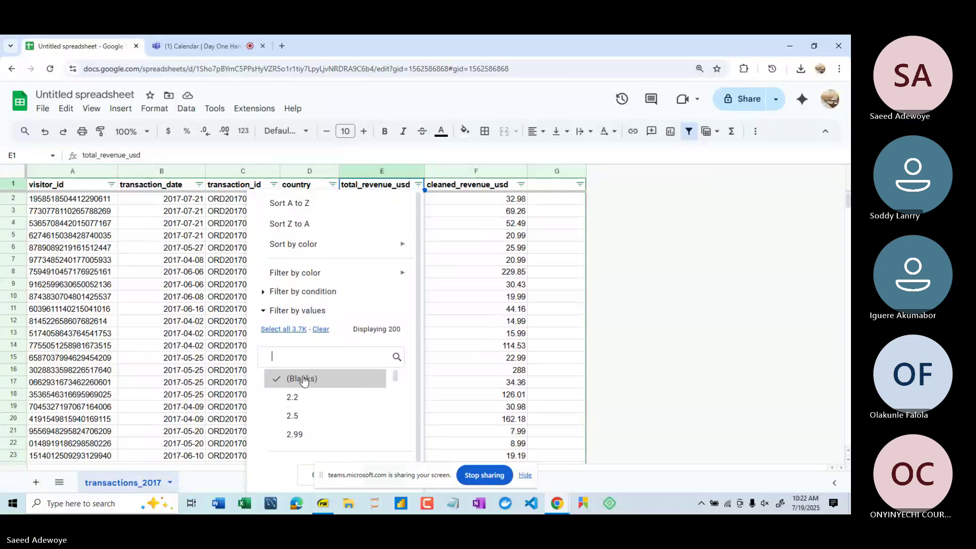
scroll(365, 389, down, 4)
scroll(477, 353, down, 1)
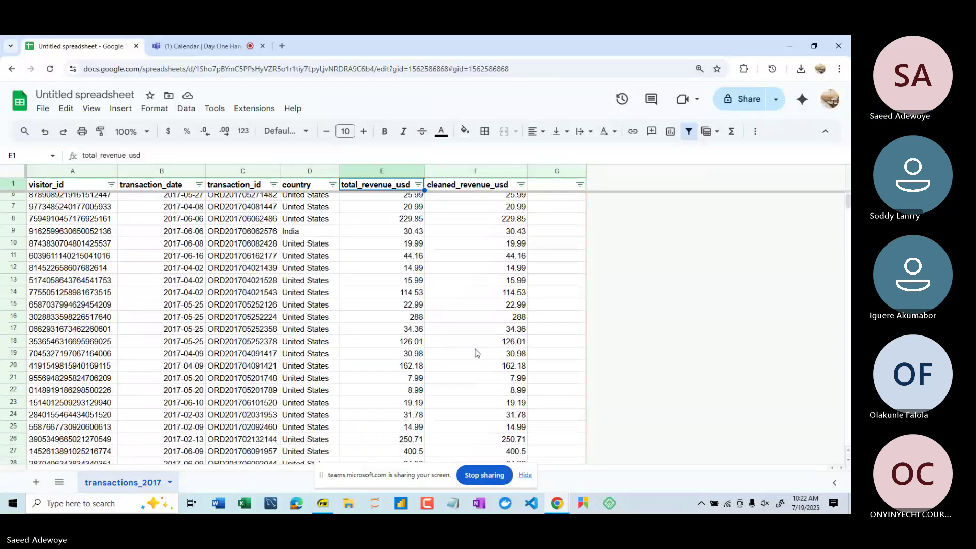
scroll(477, 352, down, 2)
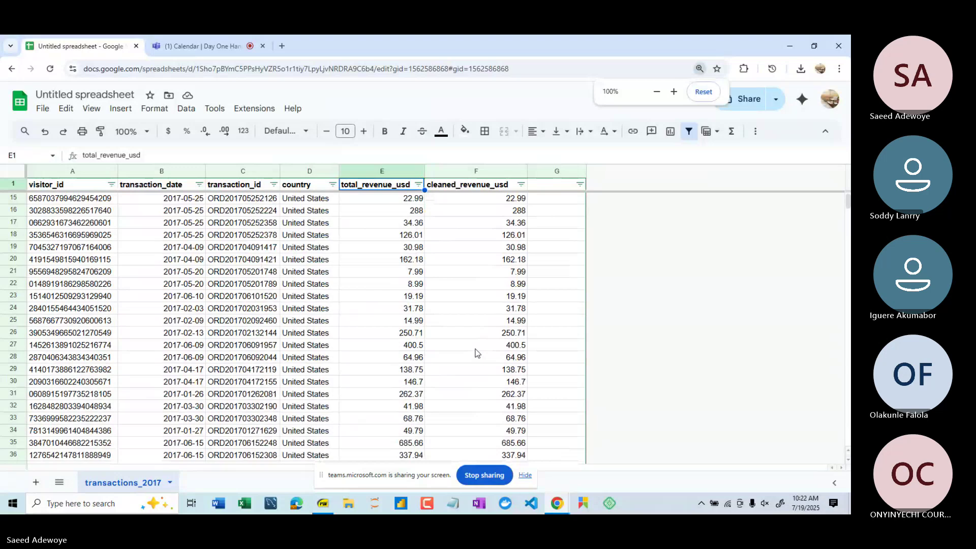
scroll(477, 353, down, 1)
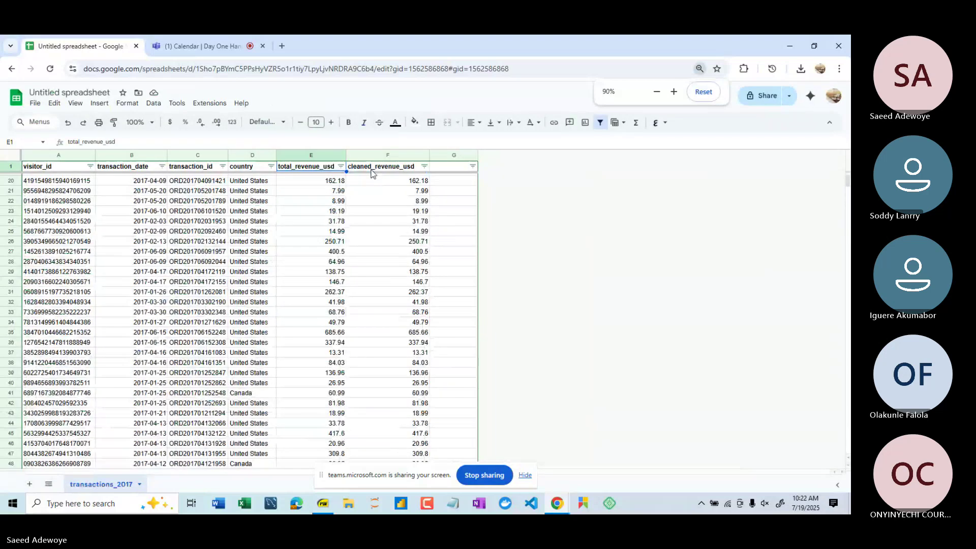
- Filter the total_revenue_usd column to show only the rows with blank values
click(341, 167)
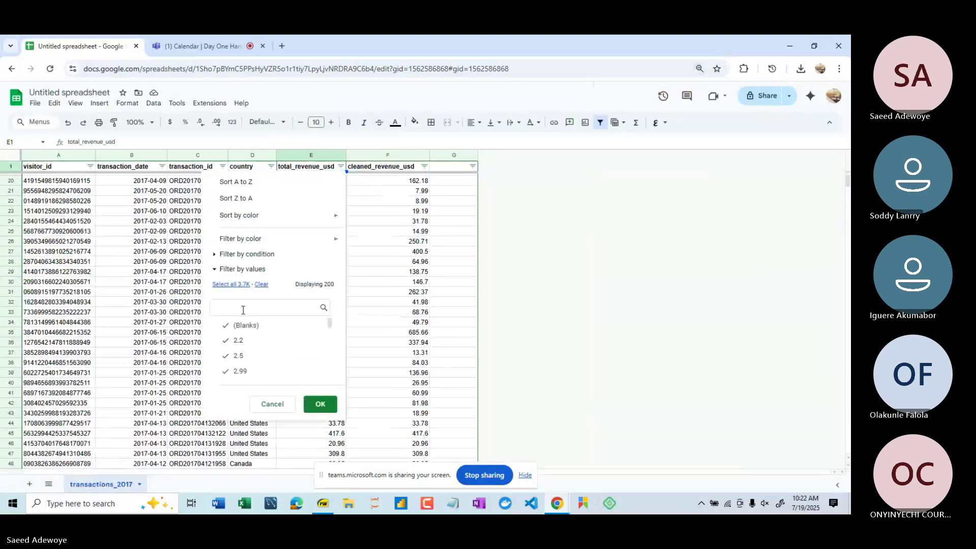
click(234, 289)
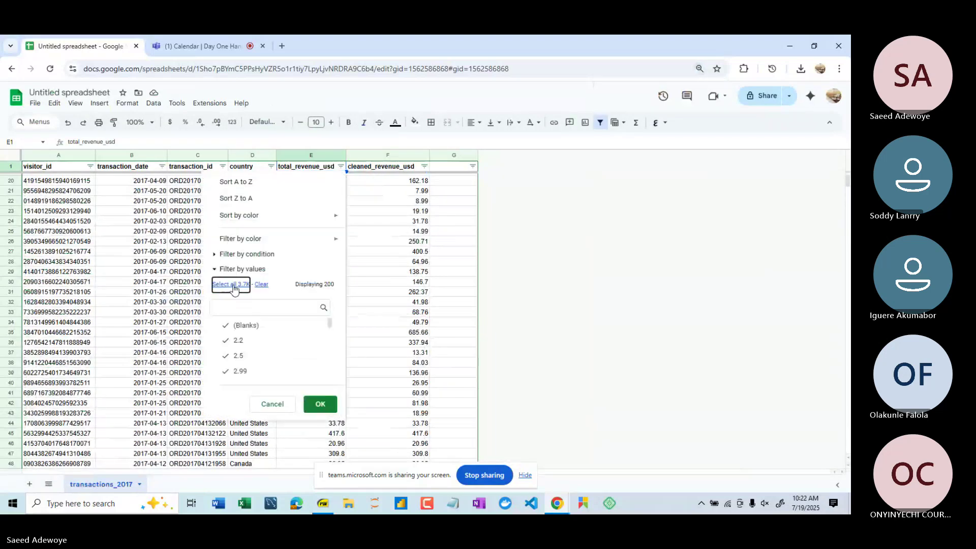
click(260, 286)
click(239, 326)
click(317, 405)
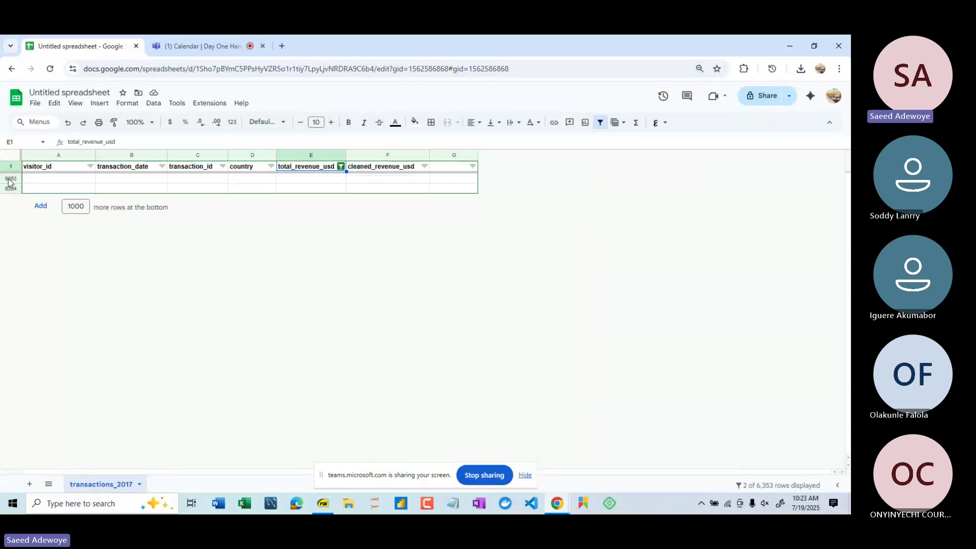
- Delete the filtered blank rows 6353 and 6354
drag(9, 181, 9, 188)
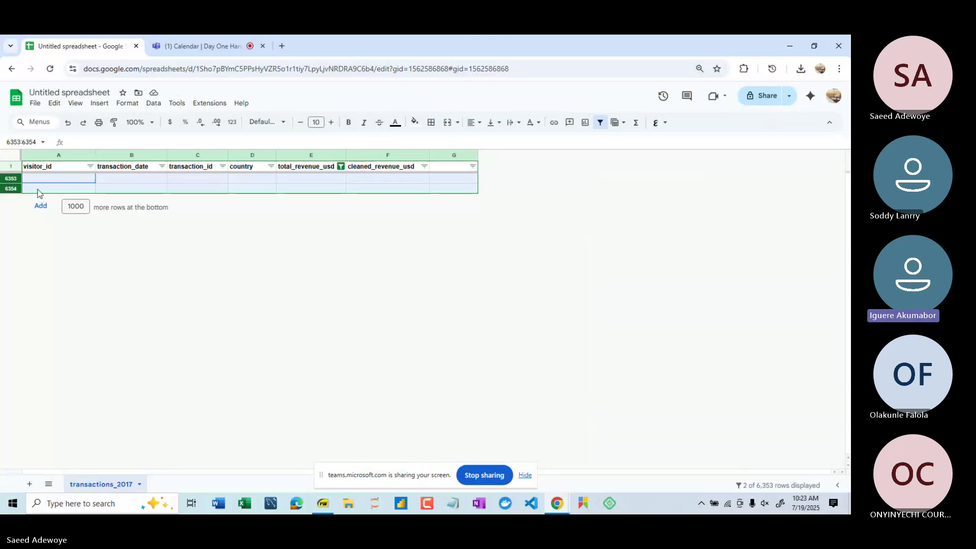
right_click(37, 191)
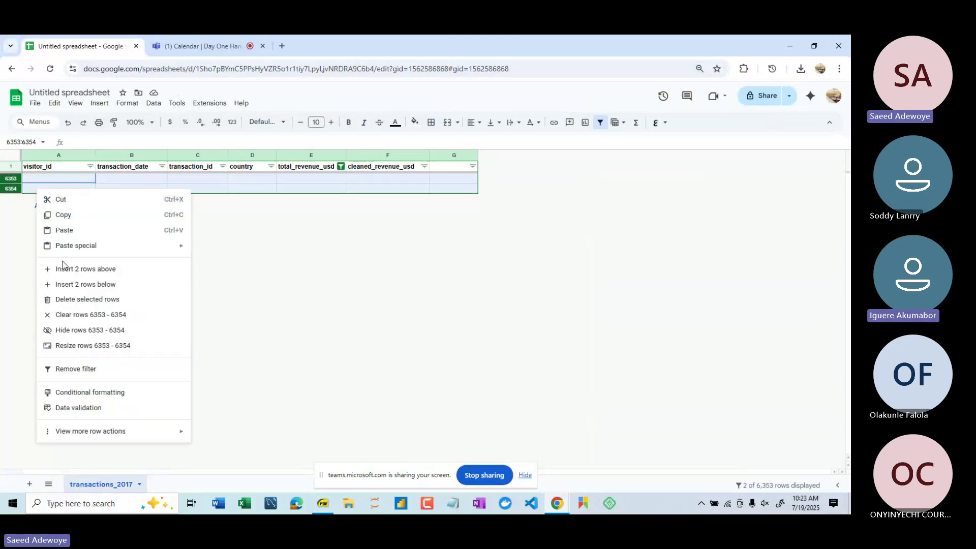
click(70, 299)
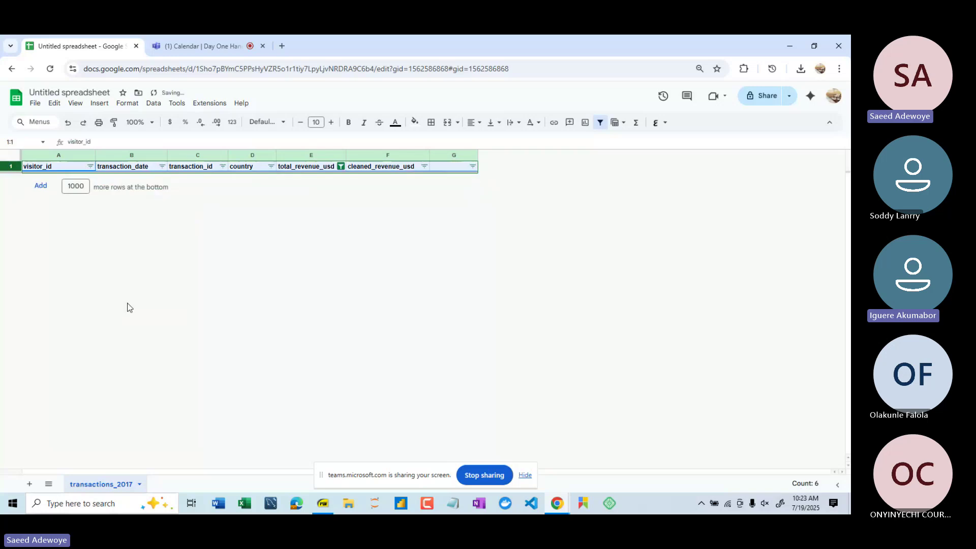
- Reset the total_revenue_usd filter to include all values so that every row is displayed again
click(341, 167)
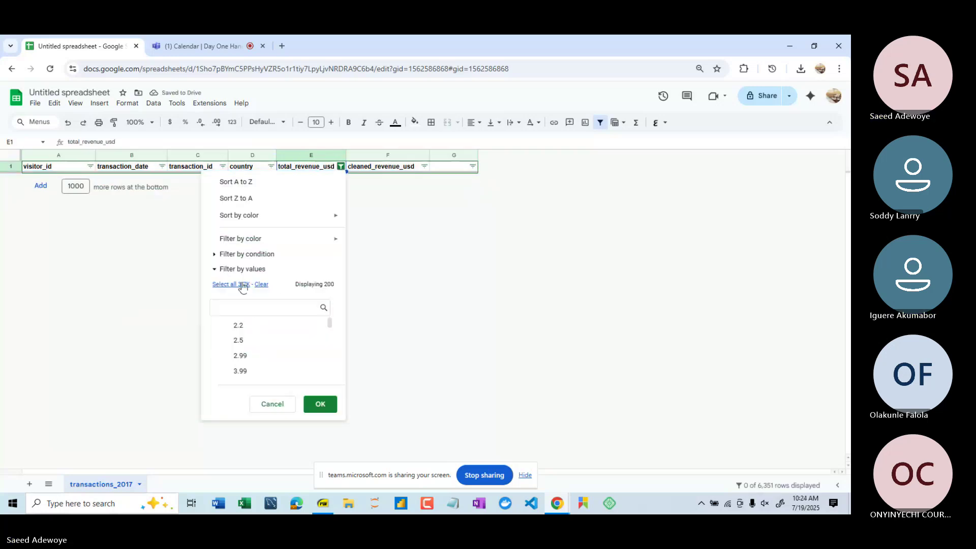
click(242, 286)
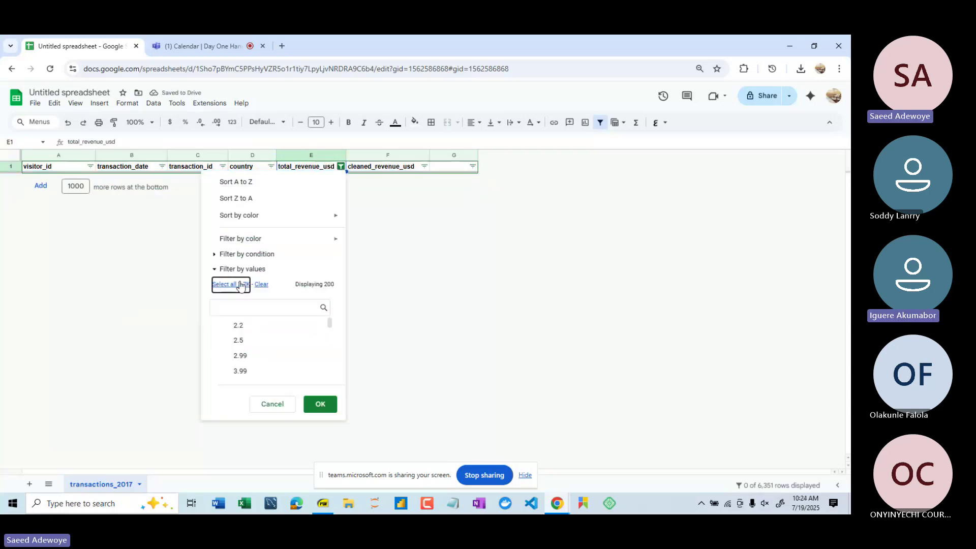
click(321, 403)
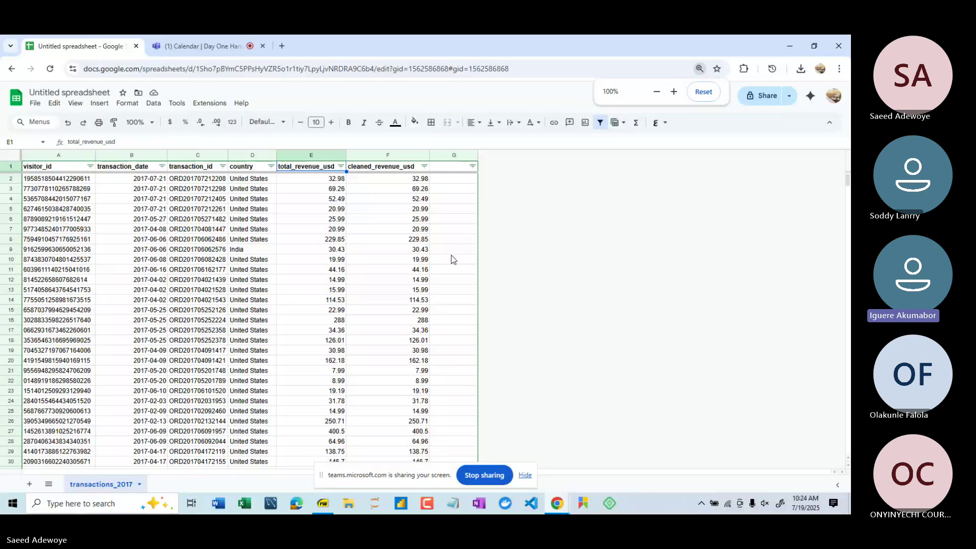
key(ctrl+plus)
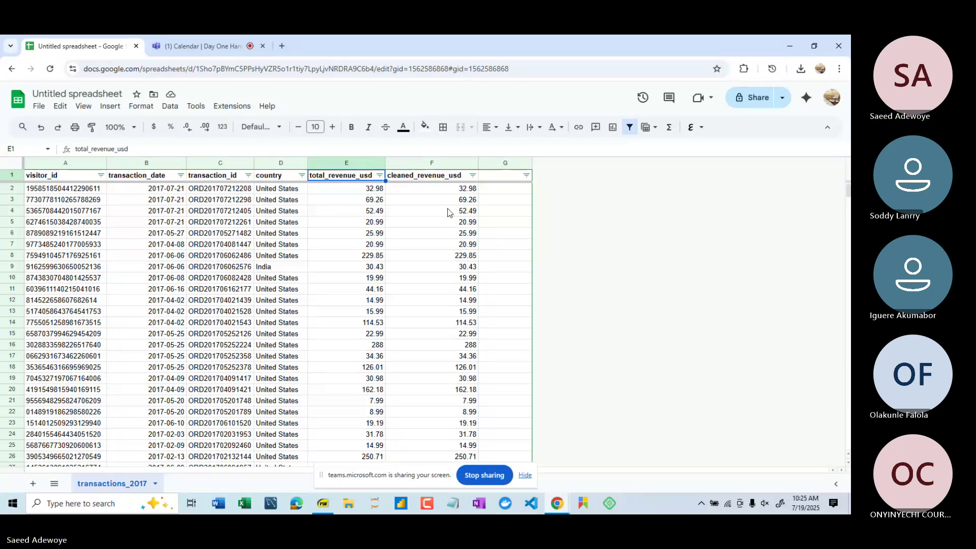
- Try to delete the total_revenue_usd column, and undo the deletion
click(359, 164)
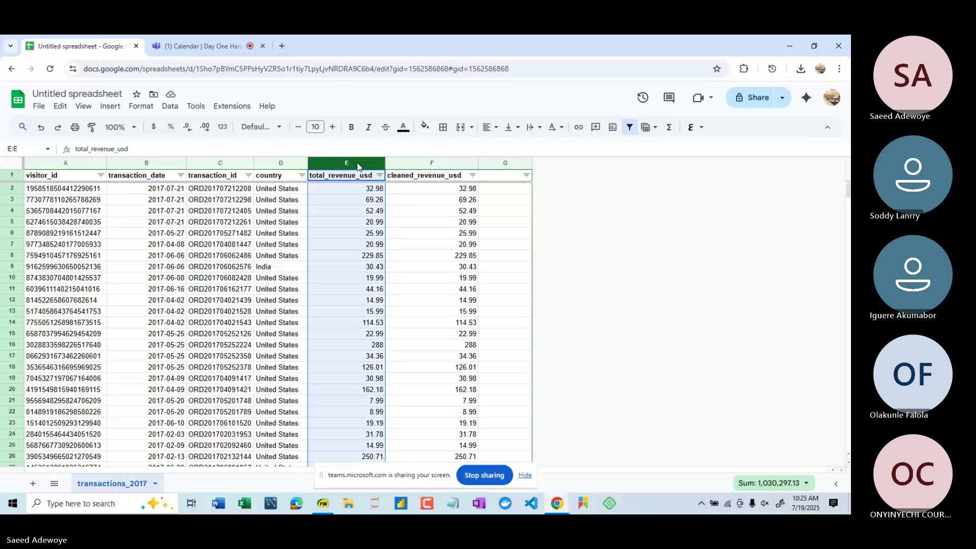
right_click(358, 166)
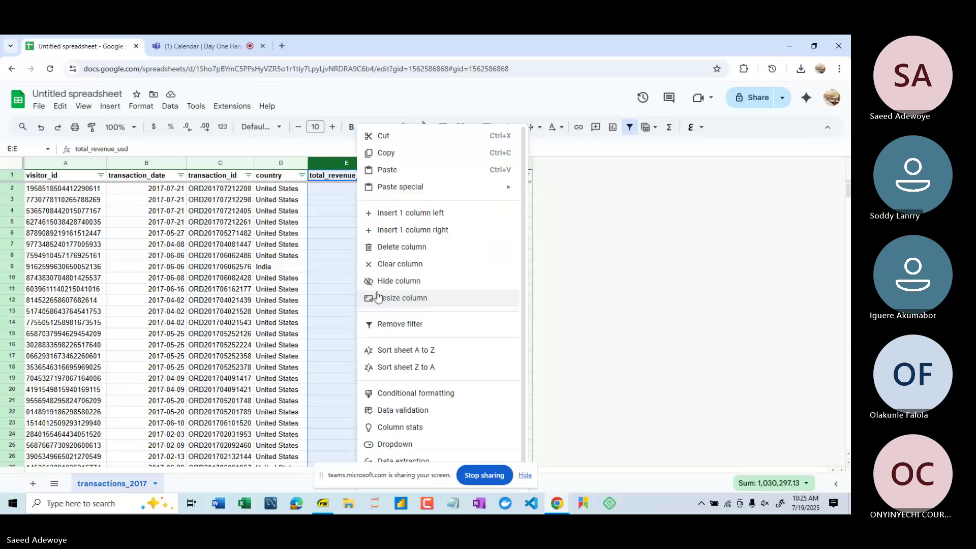
click(401, 248)
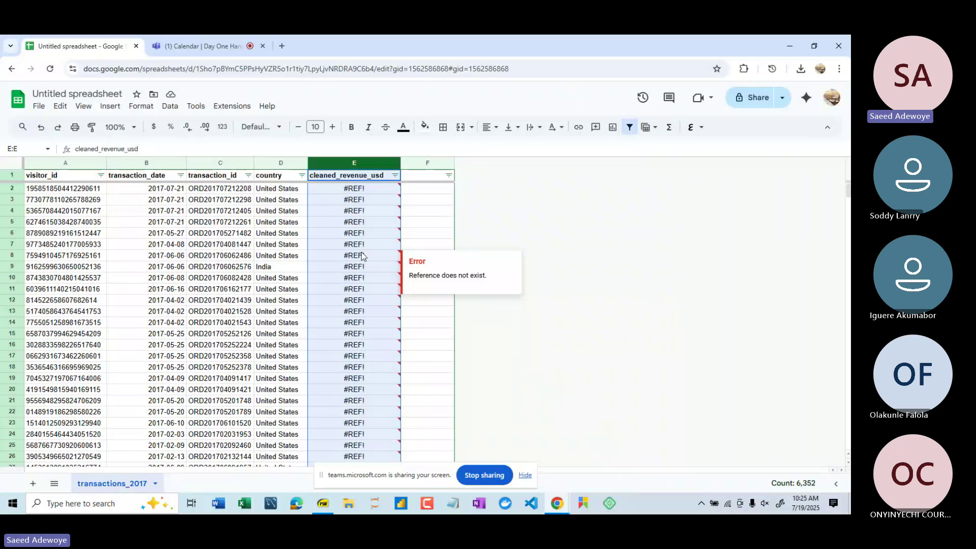
key(ctrl+z)
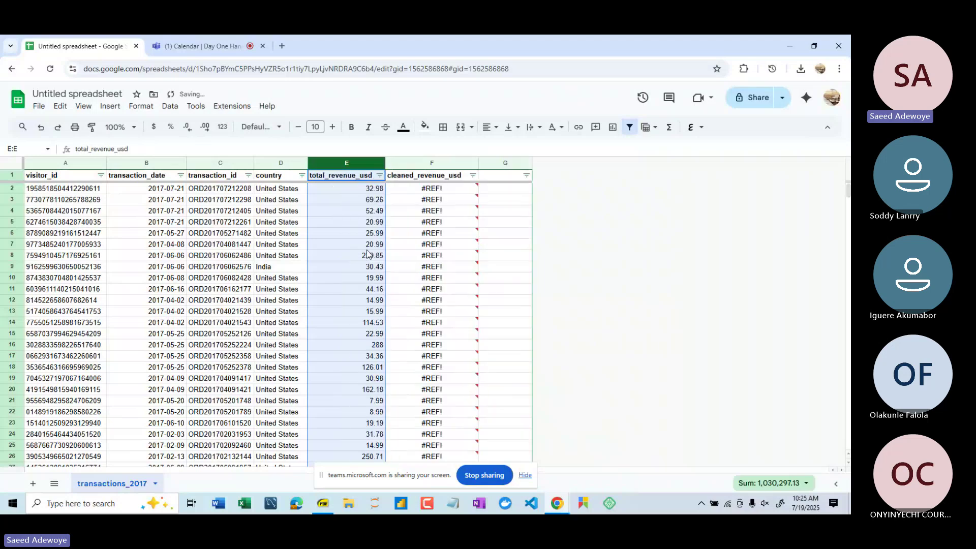
- Copy the cleaned_revenue_usd column F and paste it as values only into the empty column G
click(441, 163)
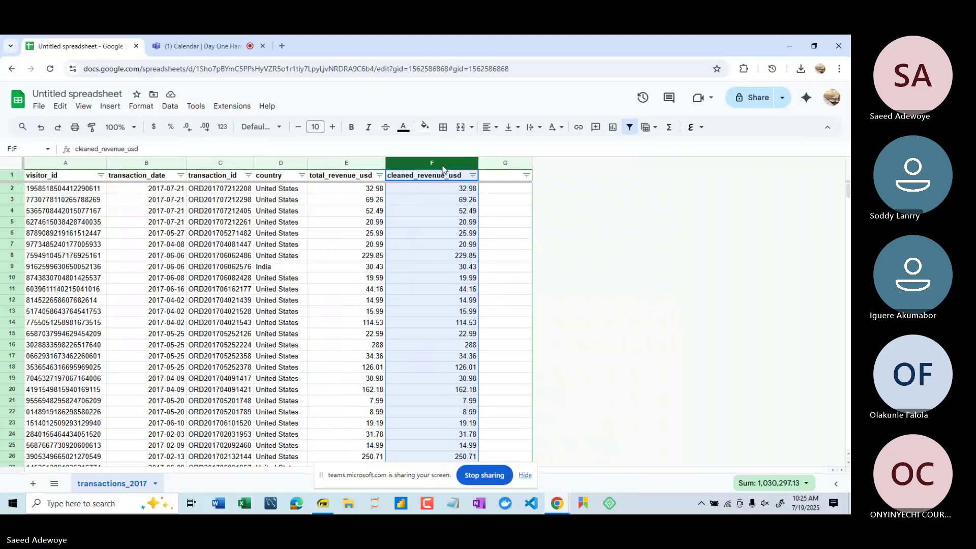
right_click(443, 170)
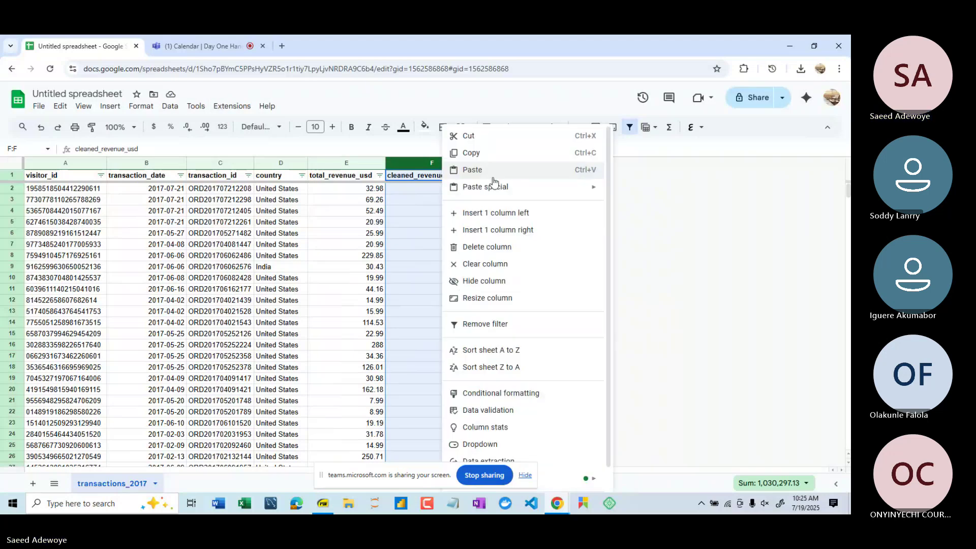
click(478, 153)
click(490, 161)
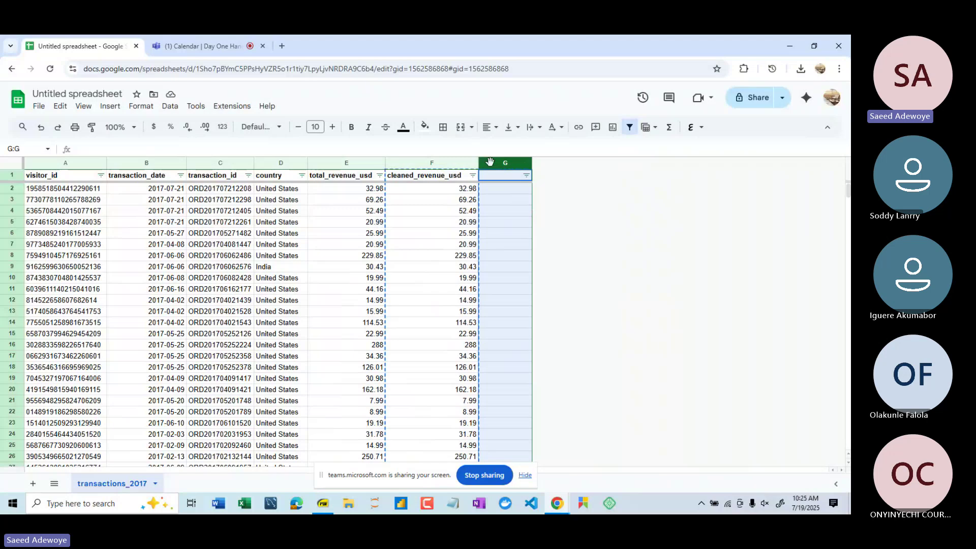
right_click(490, 162)
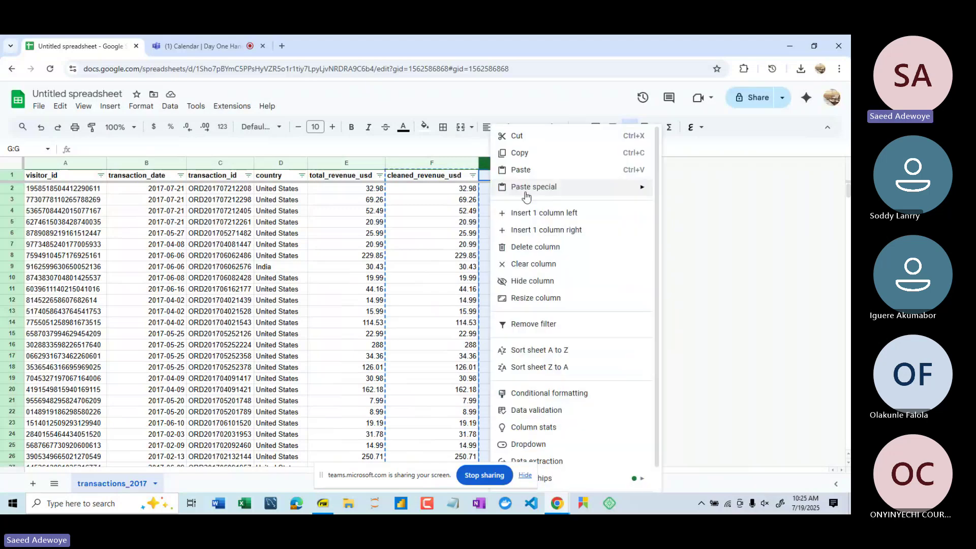
mouse_move(527, 197)
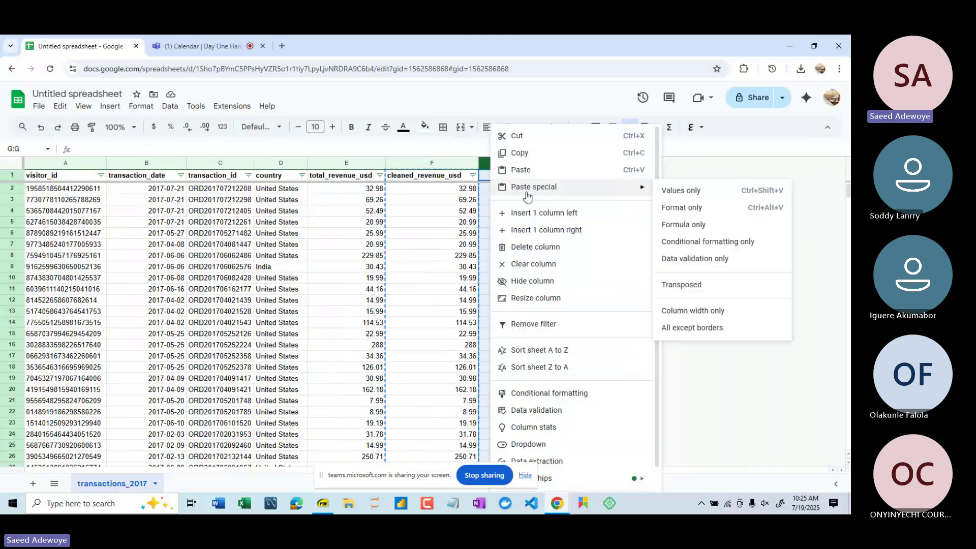
click(671, 194)
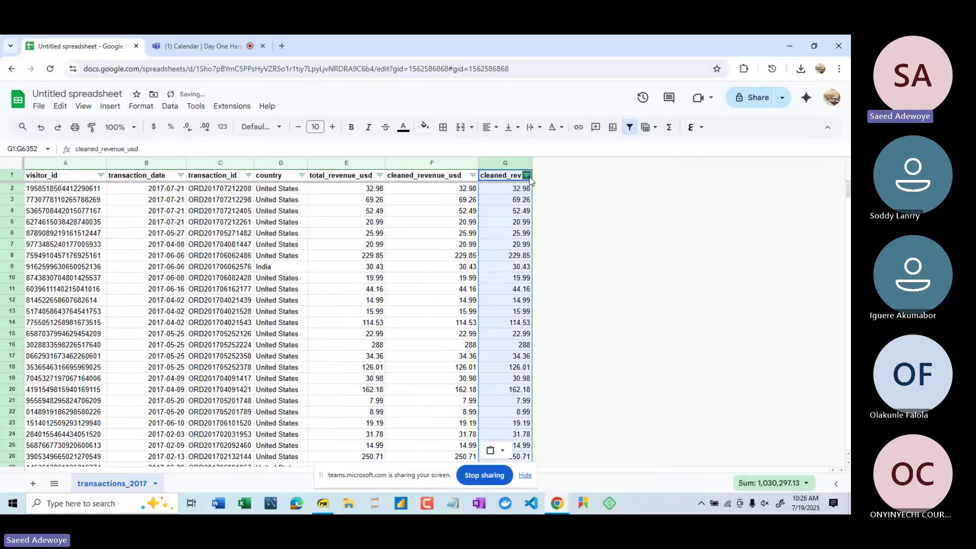
- Compare the contents of F2 and G2 to check which column holds formulas and which holds plain values
click(500, 187)
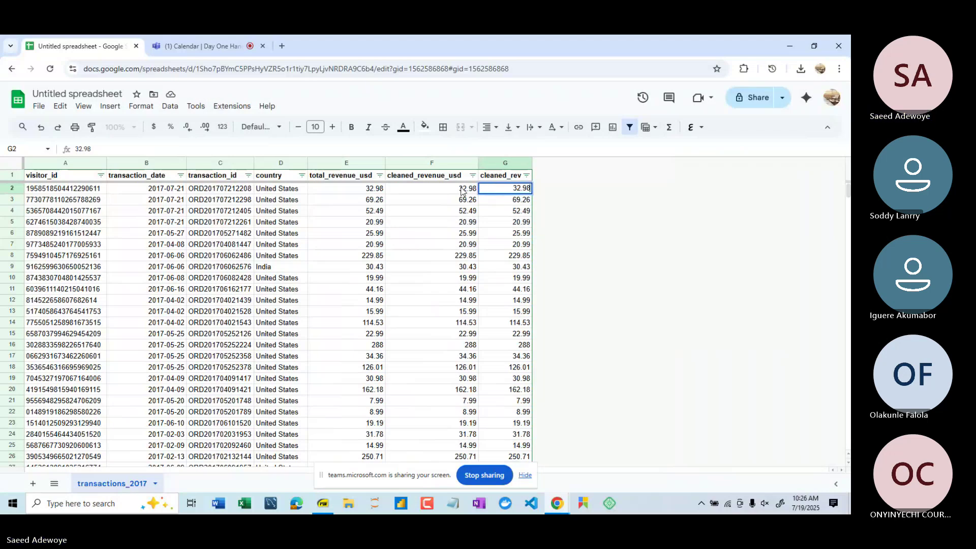
key(ctrl+plus)
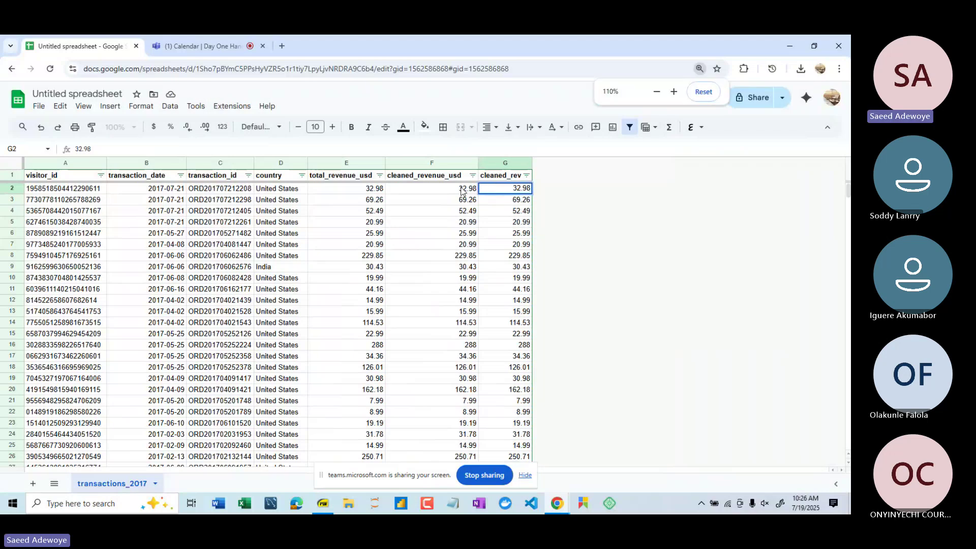
key(ctrl+plus)
click(489, 252)
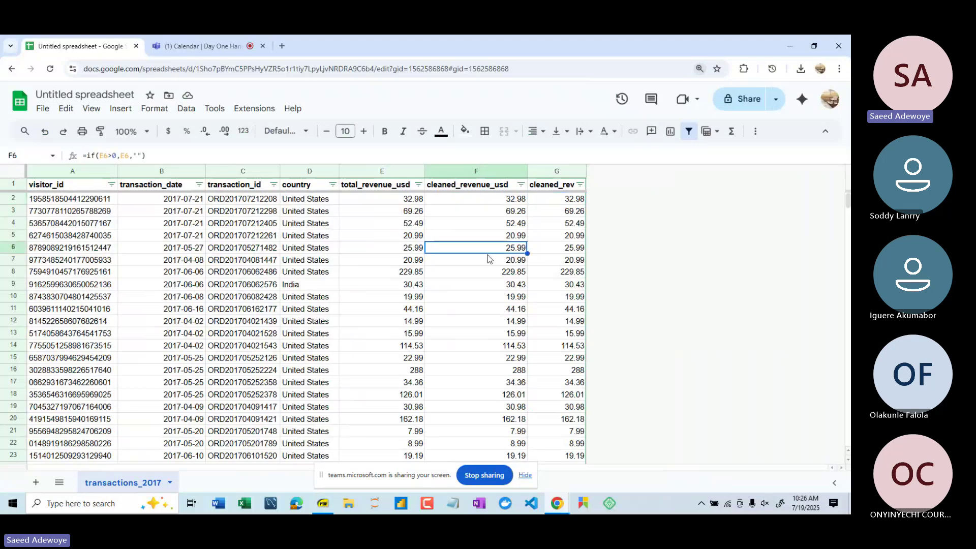
double_click(480, 199)
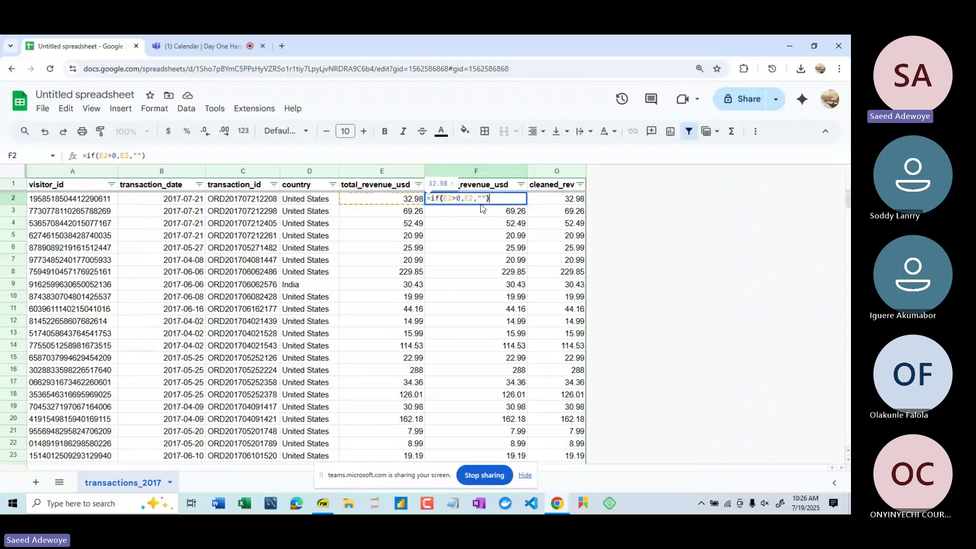
click(555, 199)
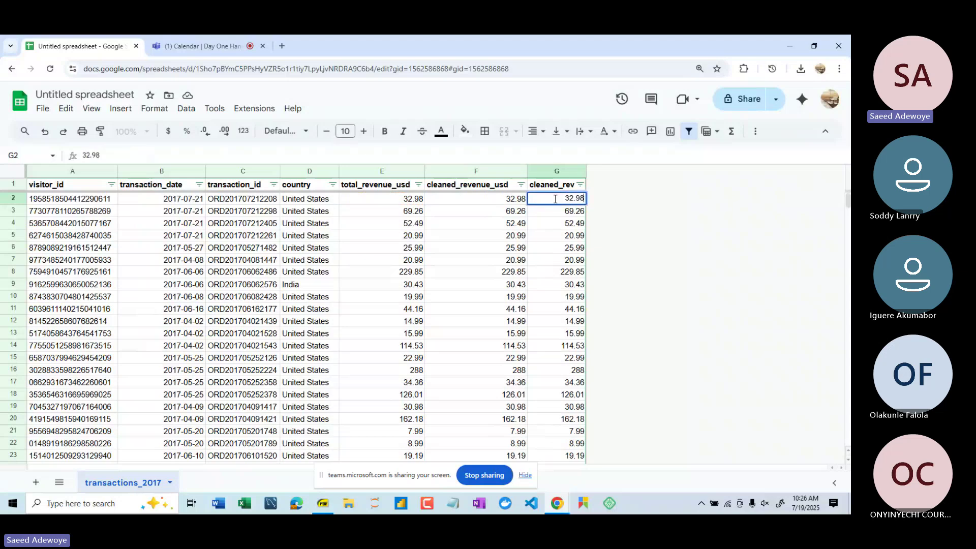
- Delete the total_revenue_usd column and the formula-based cleaned_revenue_usd column, keeping only the pasted values column
click(385, 170)
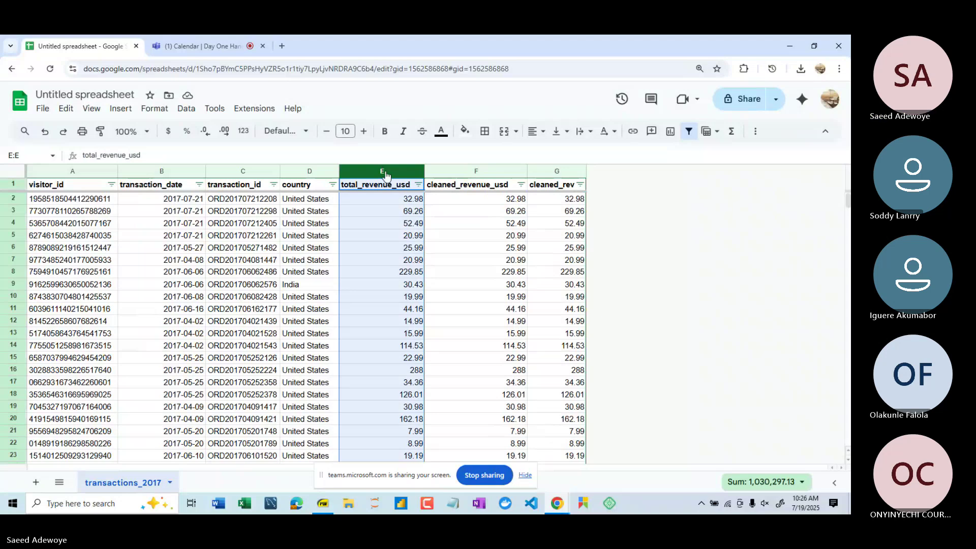
right_click(385, 172)
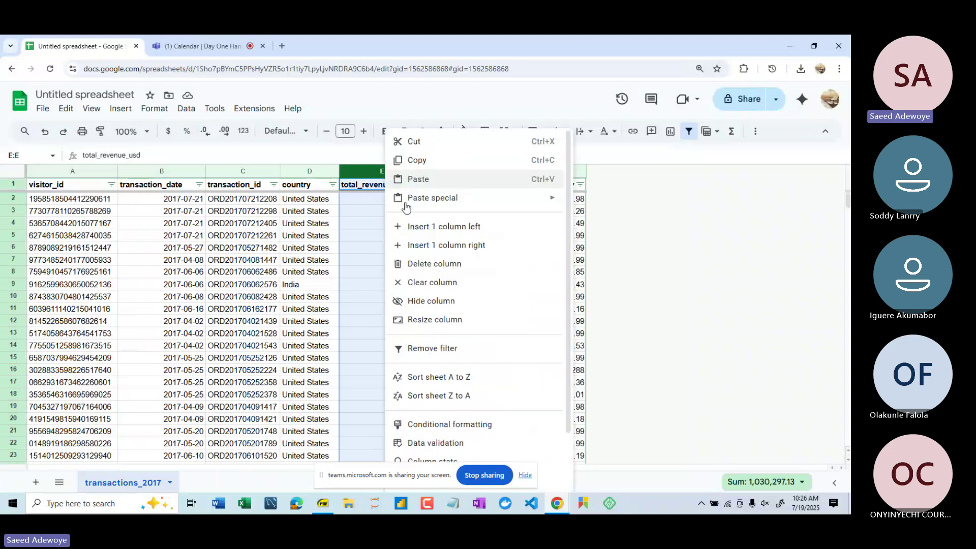
click(440, 269)
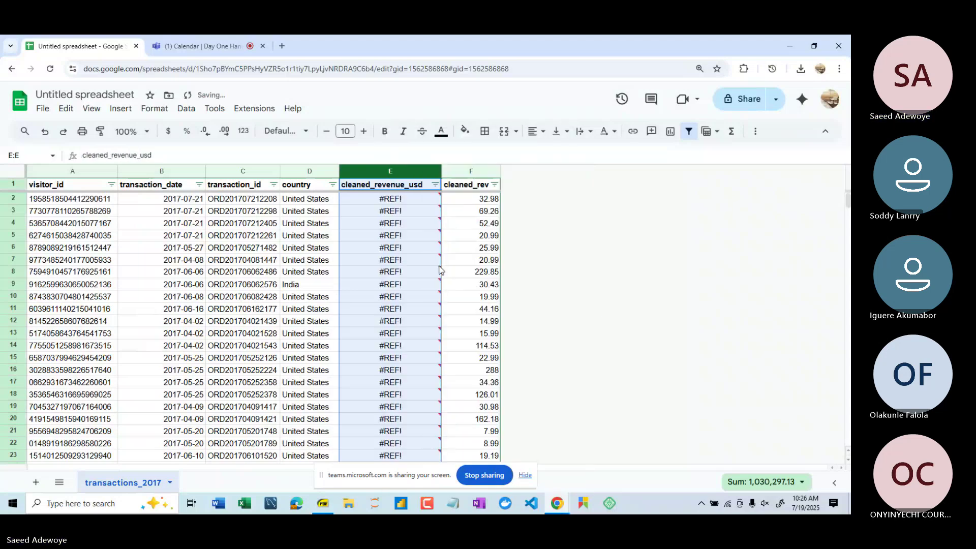
right_click(387, 171)
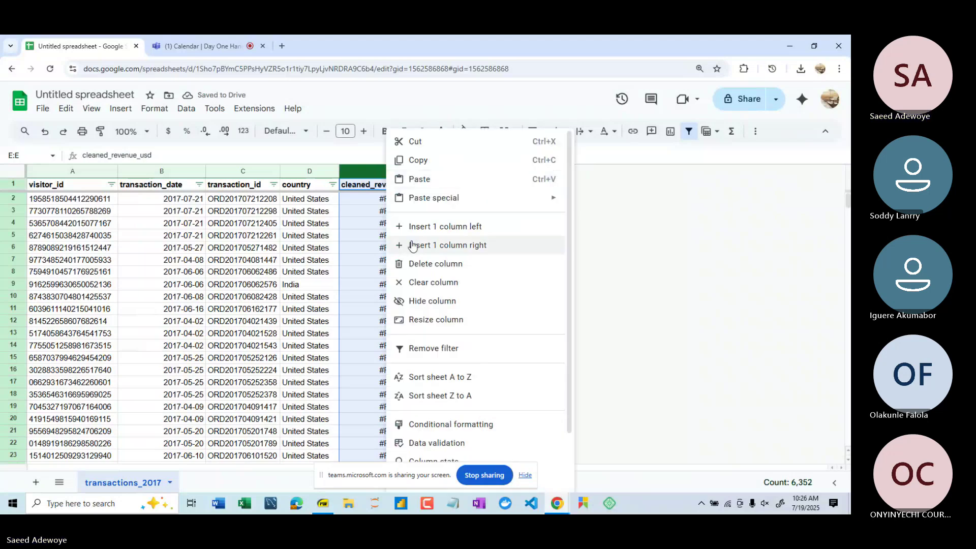
click(413, 263)
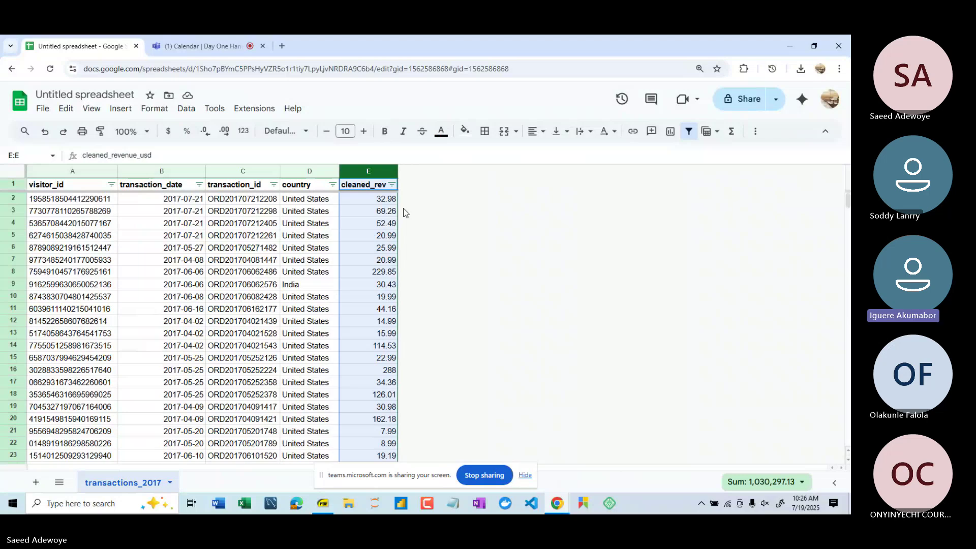
click(217, 47)
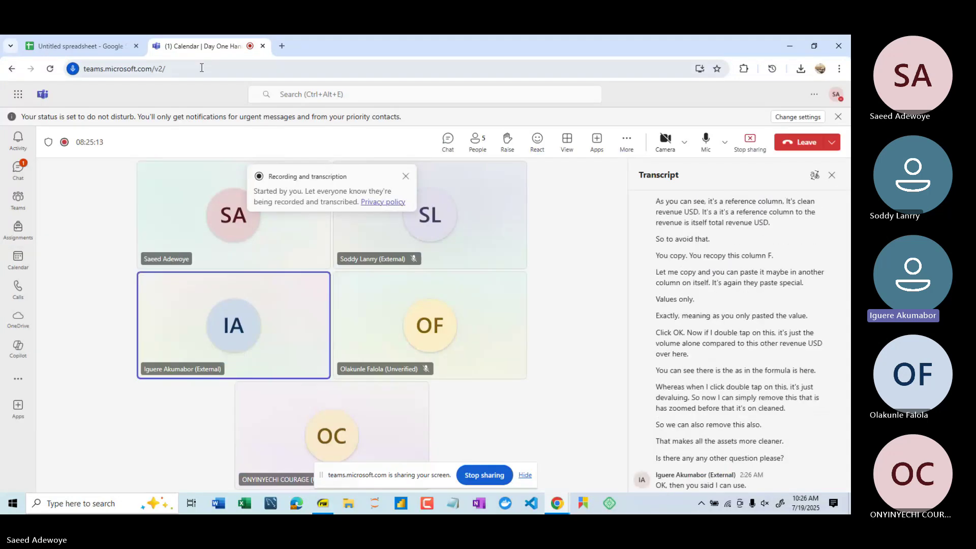
click(86, 41)
click(289, 273)
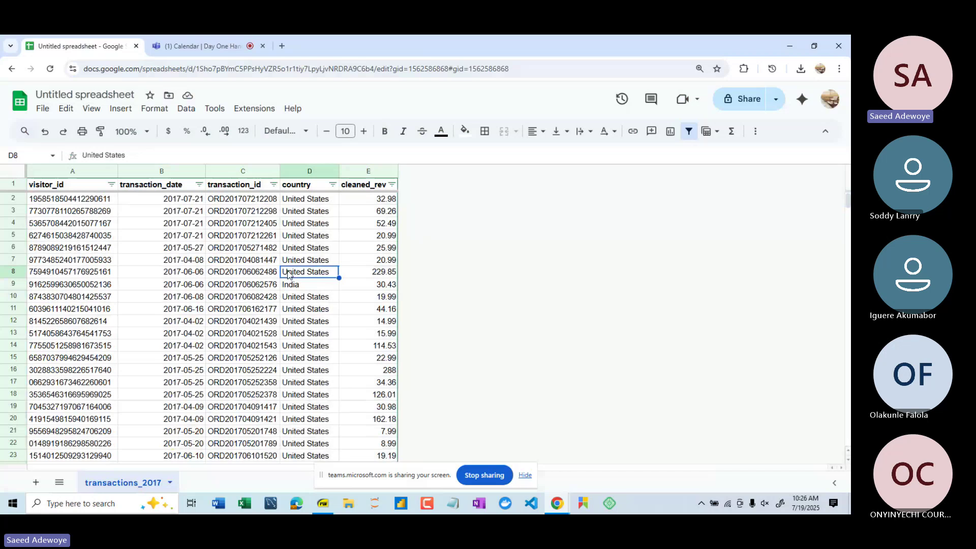
- Widen the cleaned_revenue_usd column E until its full header fits
drag(399, 172, 431, 170)
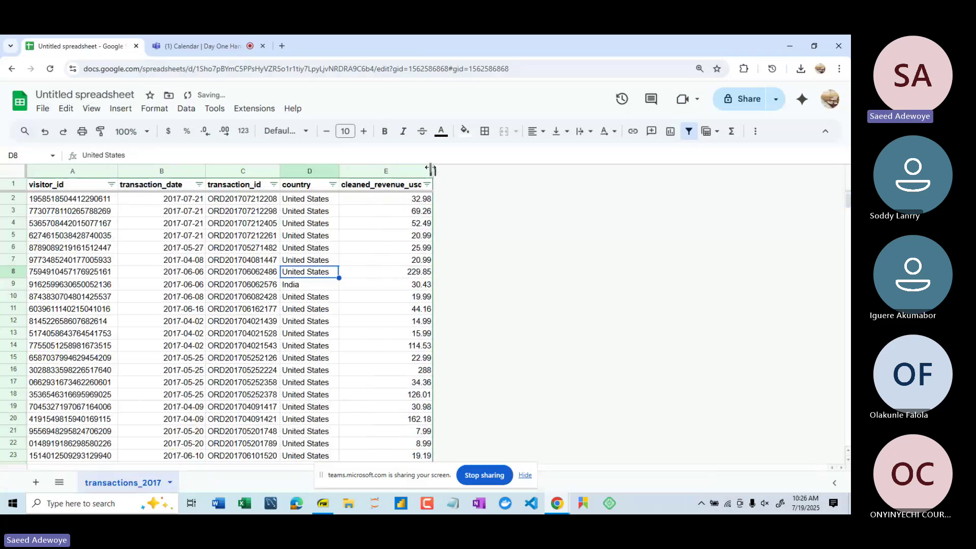
drag(433, 171, 449, 171)
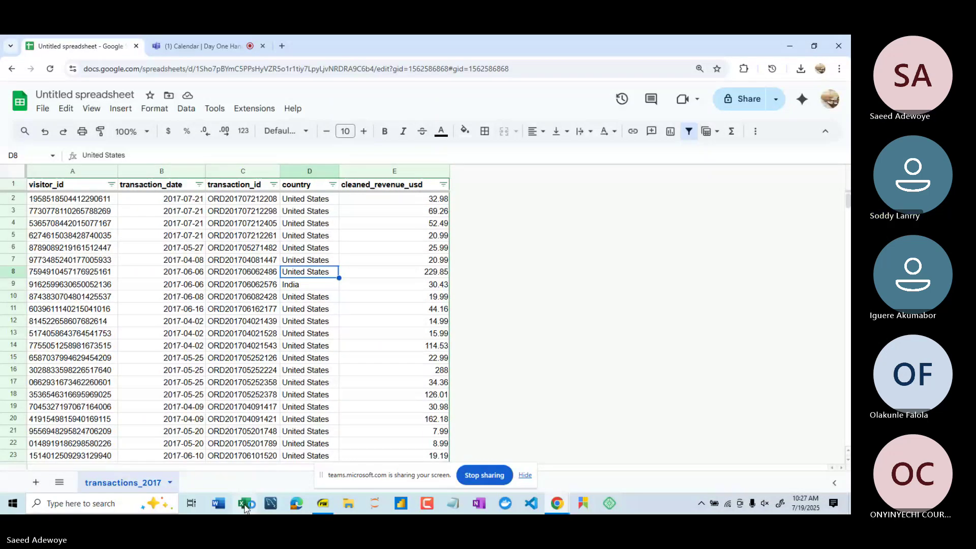
- Switch to Excel, open the recent file transaction_2017_file, and dismiss the data conversion prompt
click(244, 505)
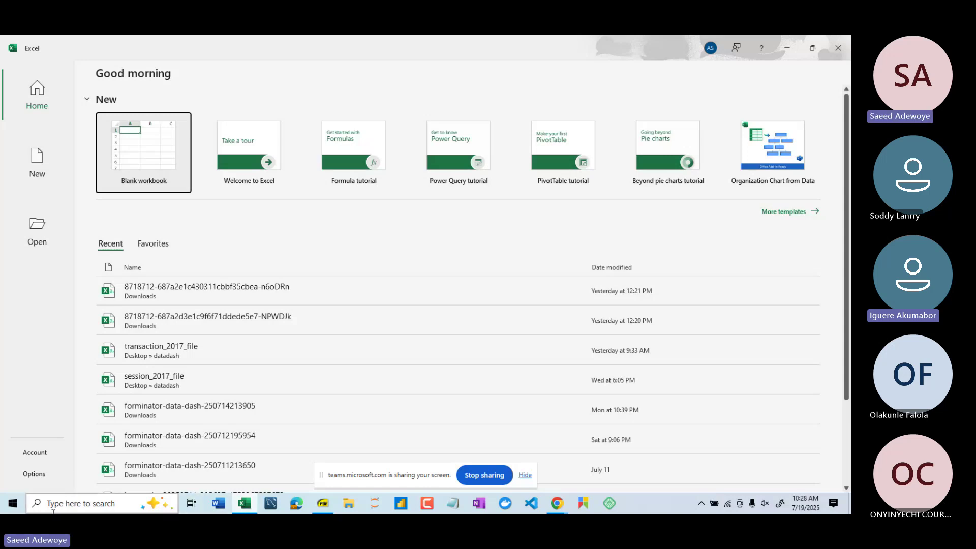
click(166, 352)
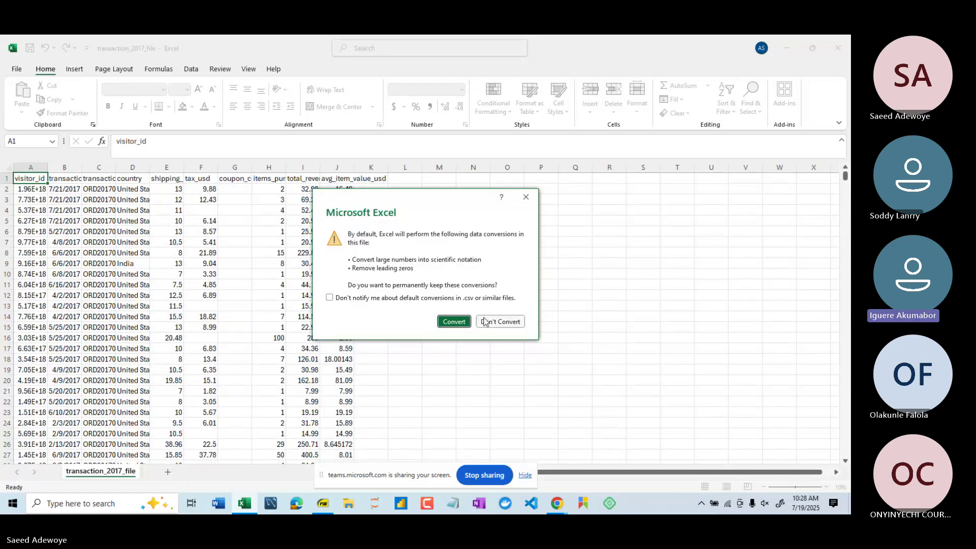
click(529, 200)
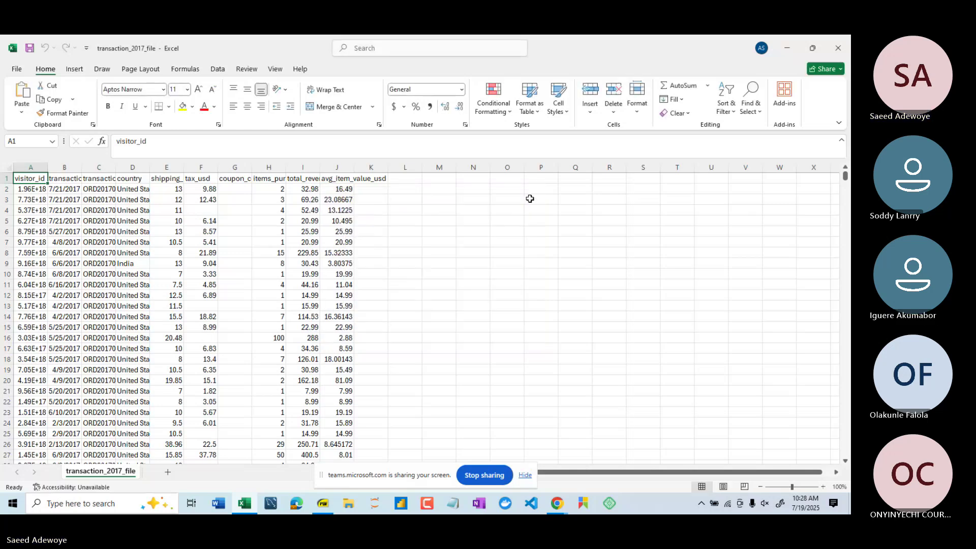
- Fit the visitor_id column width and convert the range A1:J6352 into a table with headers
double_click(47, 167)
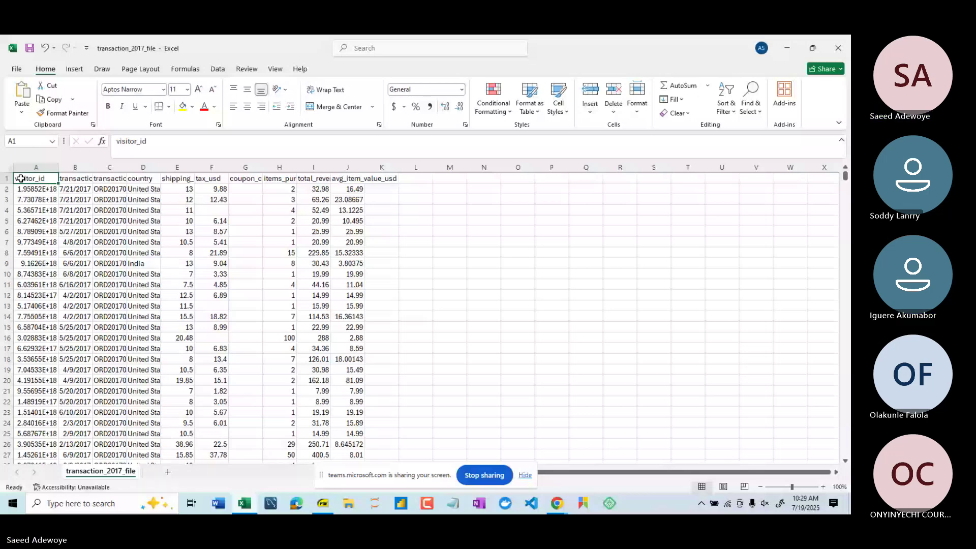
key(ctrl+shift+End)
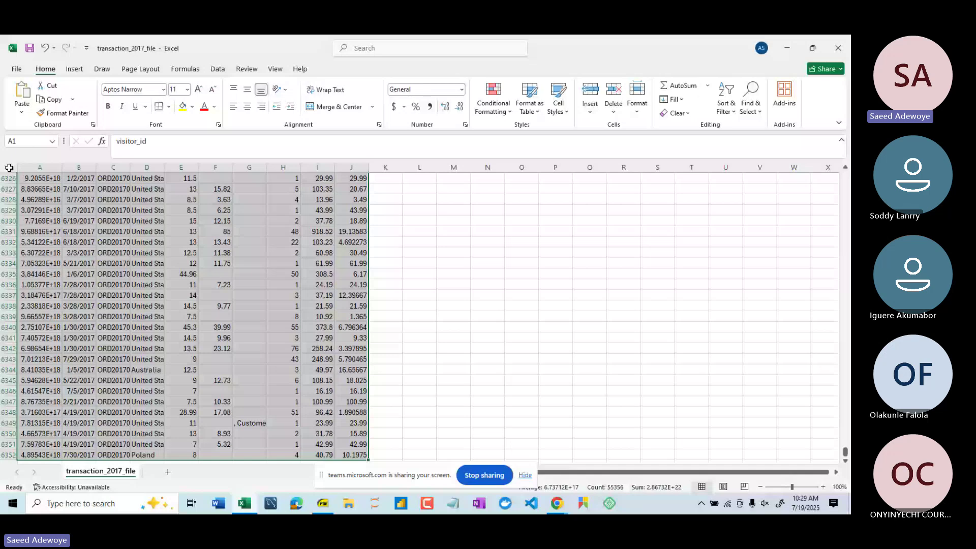
key(ctrl+t)
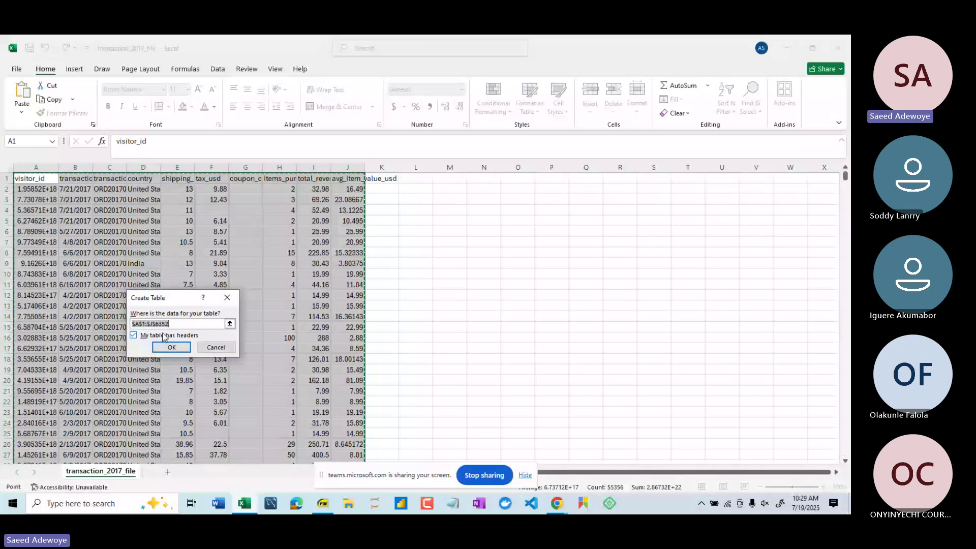
click(161, 347)
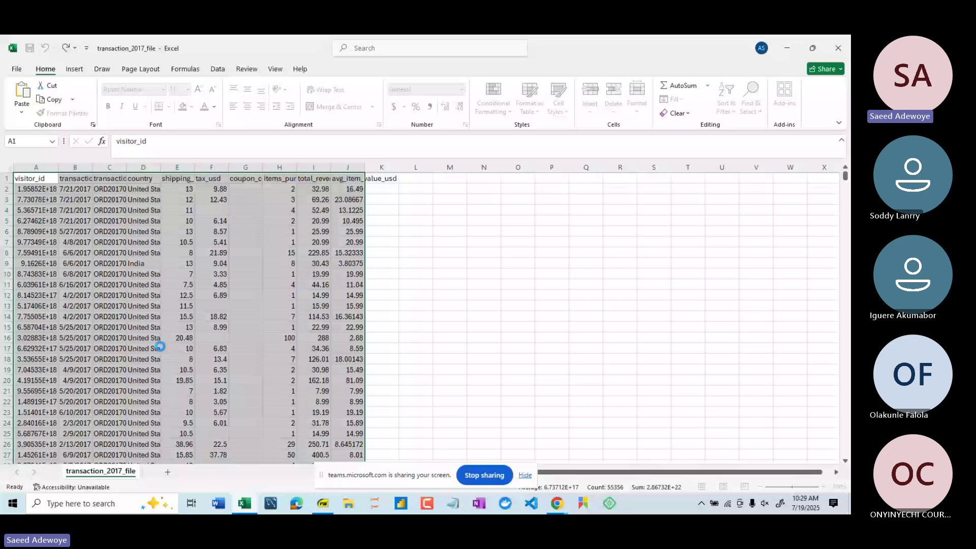
click(204, 211)
key(ctrl+shift+Down)
click(204, 214)
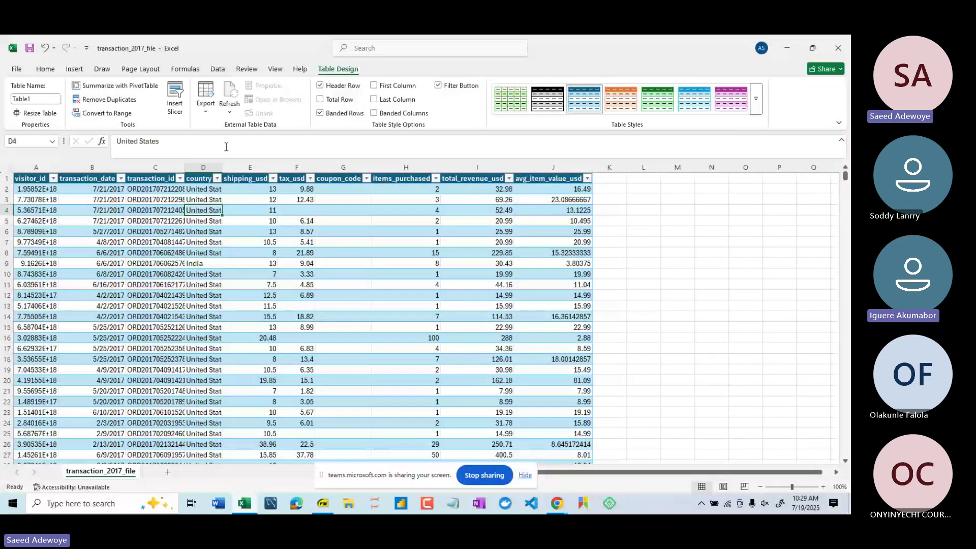
- Examine the filter options of the country column and the data tools available for removing duplicates
click(217, 178)
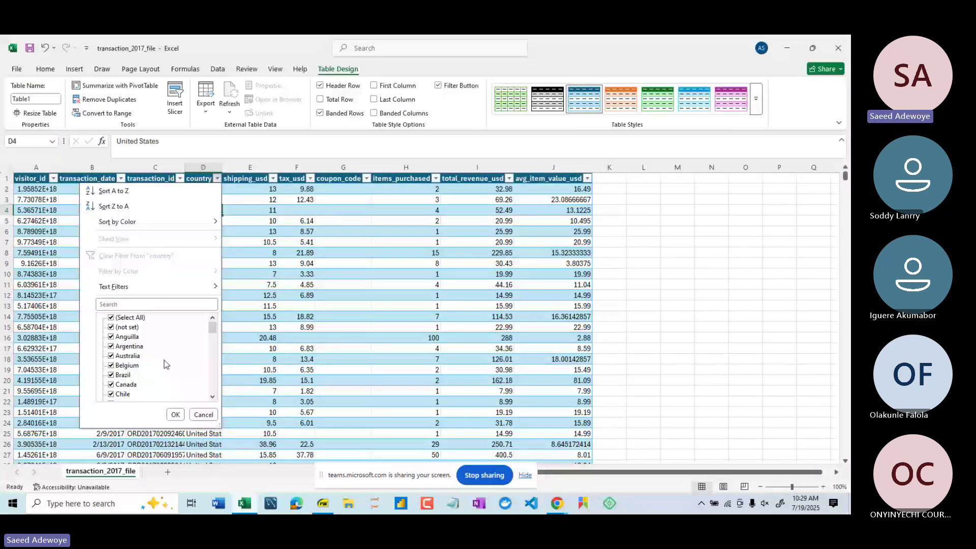
key(Escape)
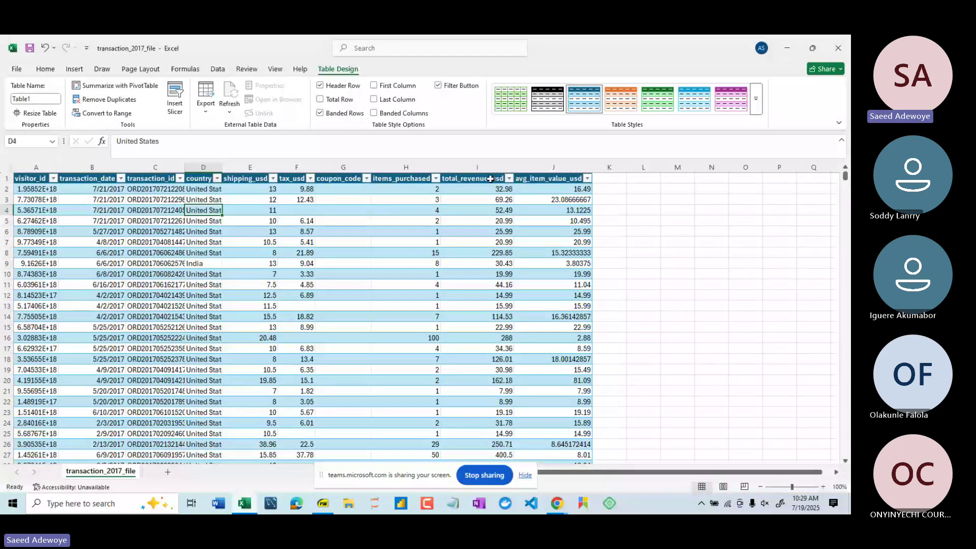
click(45, 72)
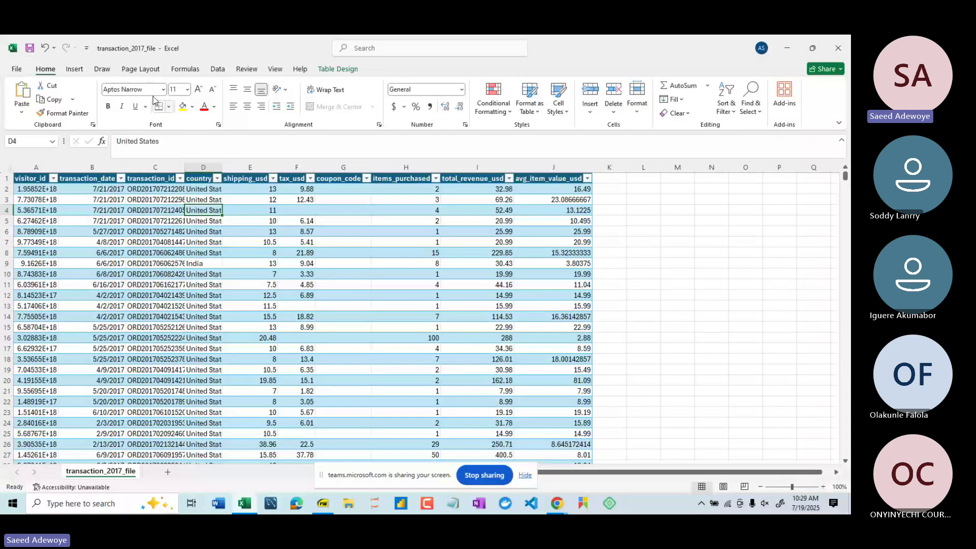
click(217, 71)
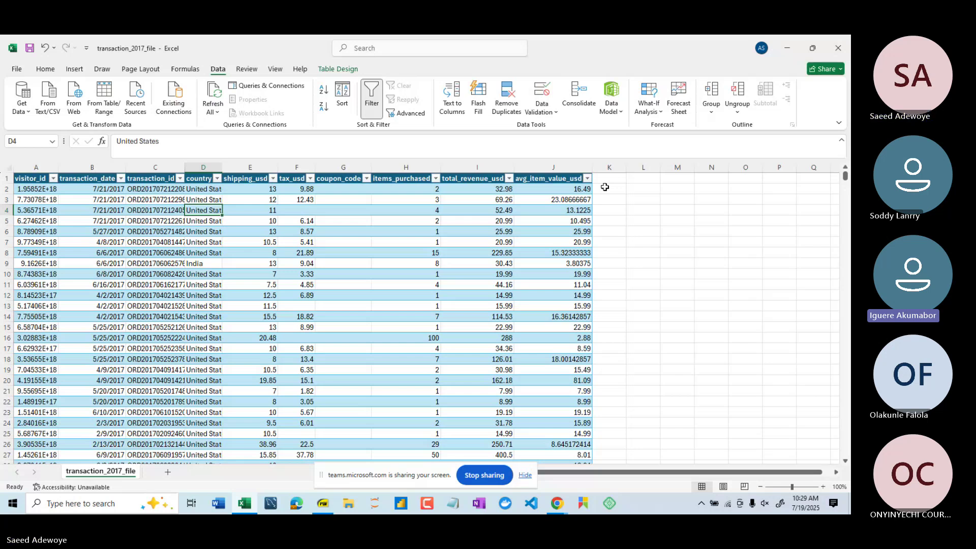
- Switch back to the browser, go to the Teams meeting, and leave the call
mouse_move(558, 503)
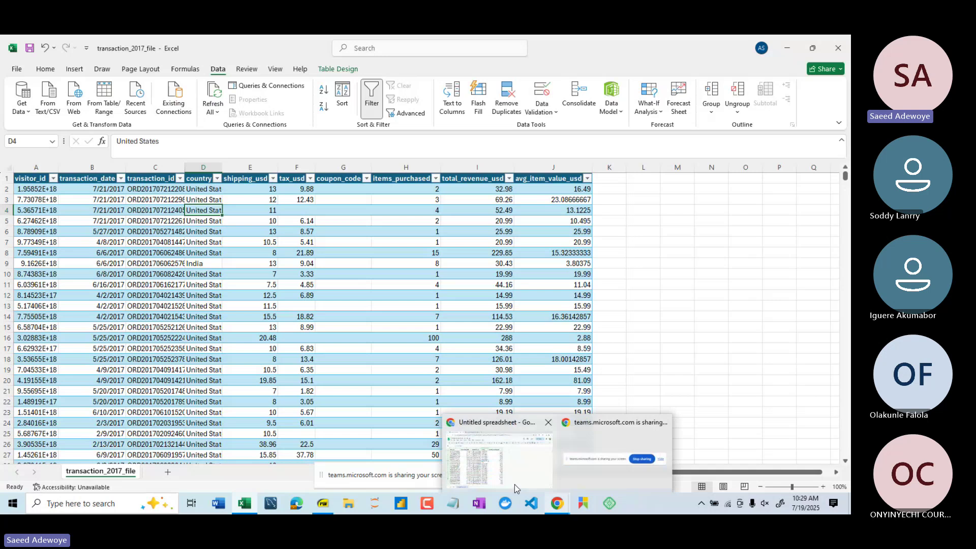
click(514, 484)
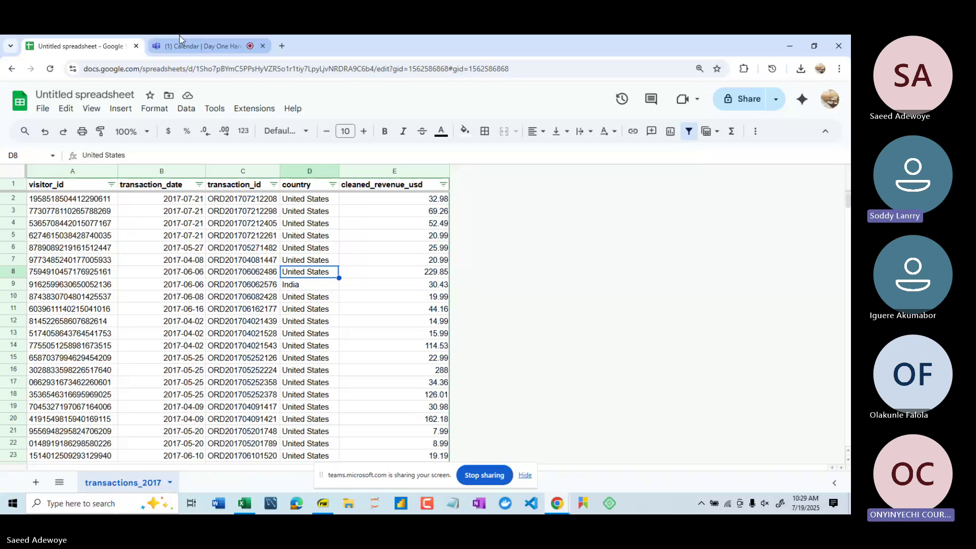
key(ctrl+Tab)
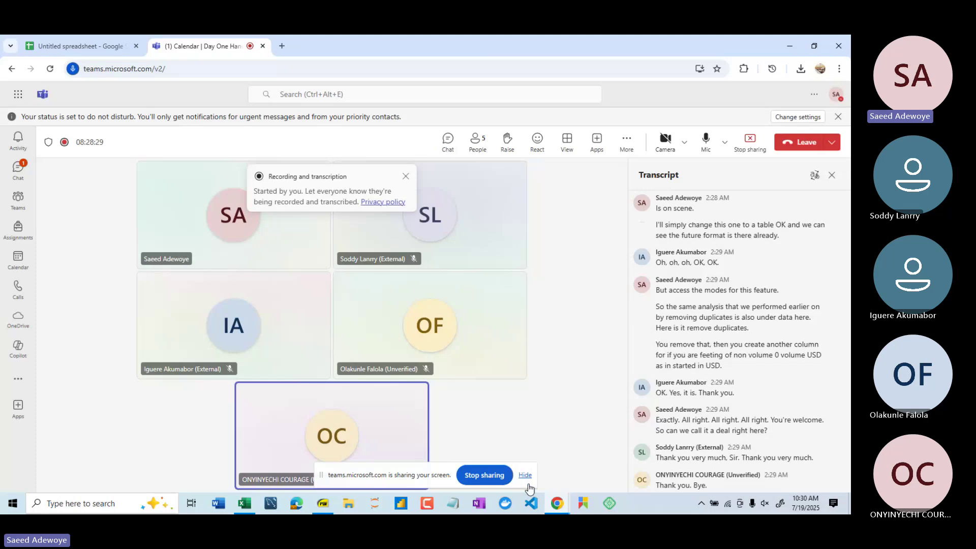
click(798, 143)
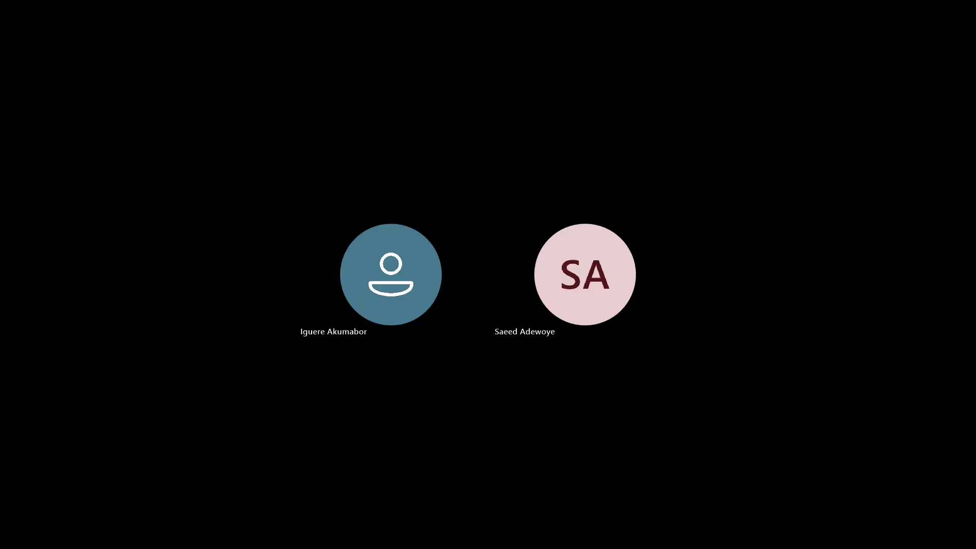